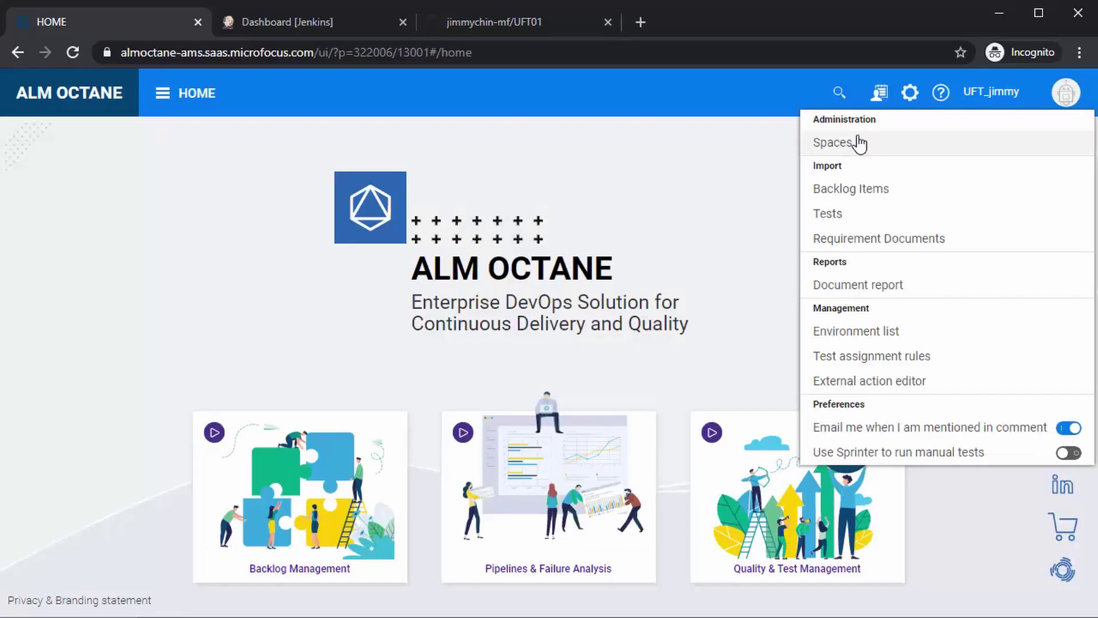
Start a new API access named UFT_test with description 'Jenkins test access'
left_click(858, 143)
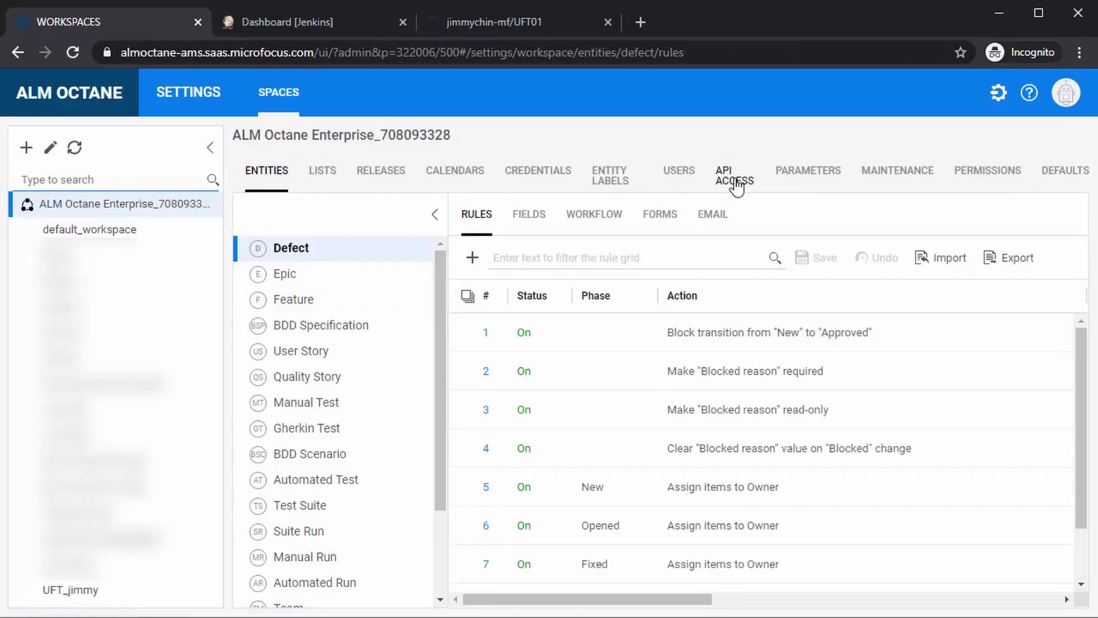
left_click(735, 177)
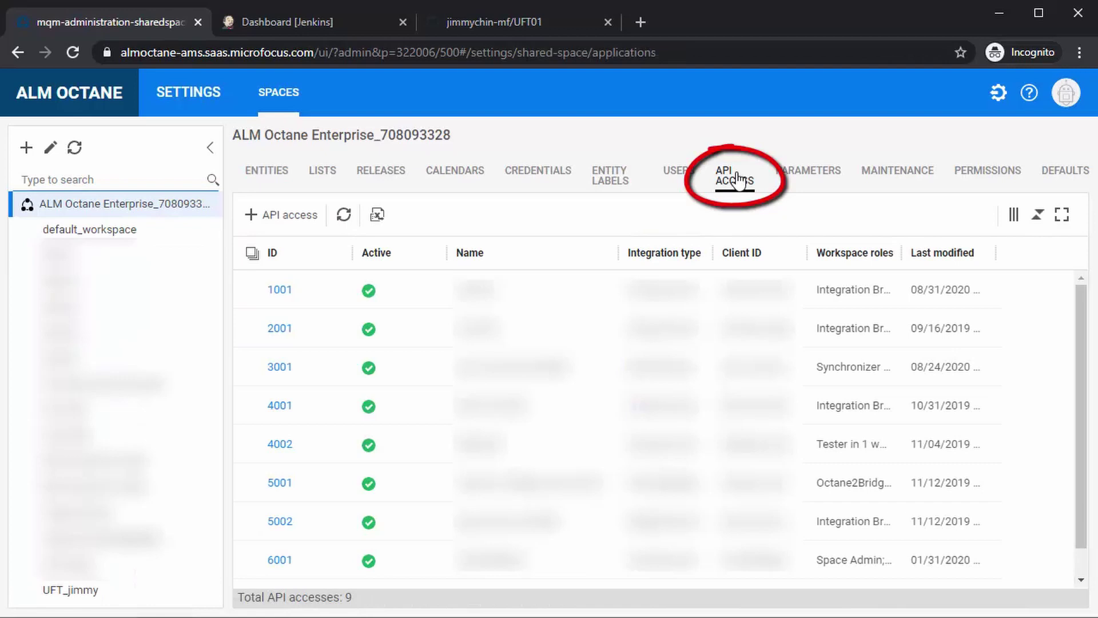
left_click(284, 216)
type("UFT")
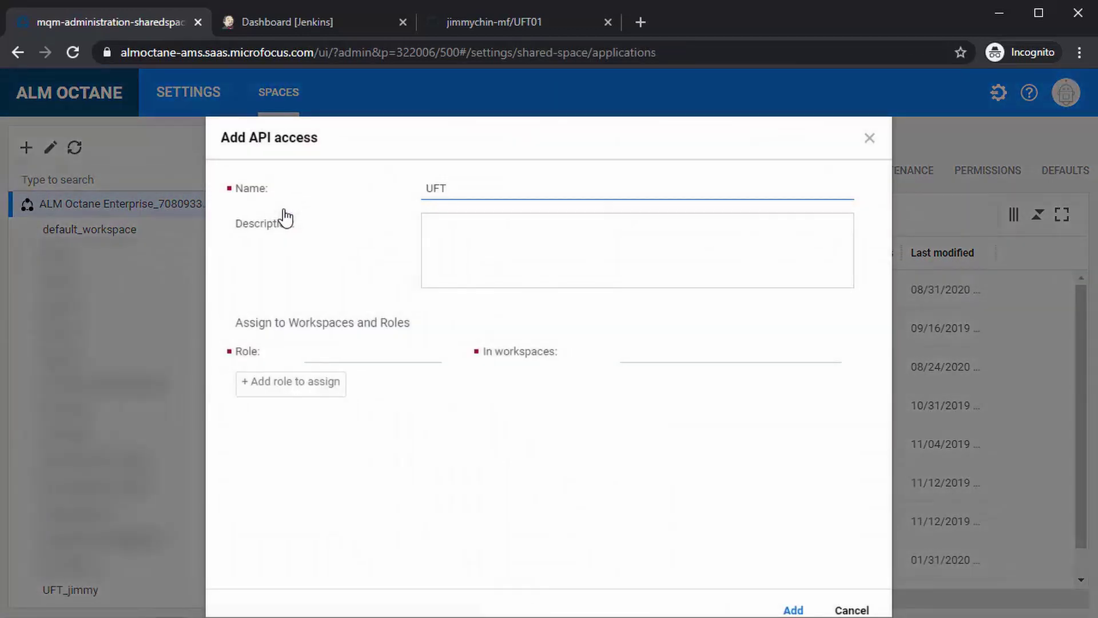
type("_test")
key("Tab")
type("Jenkins")
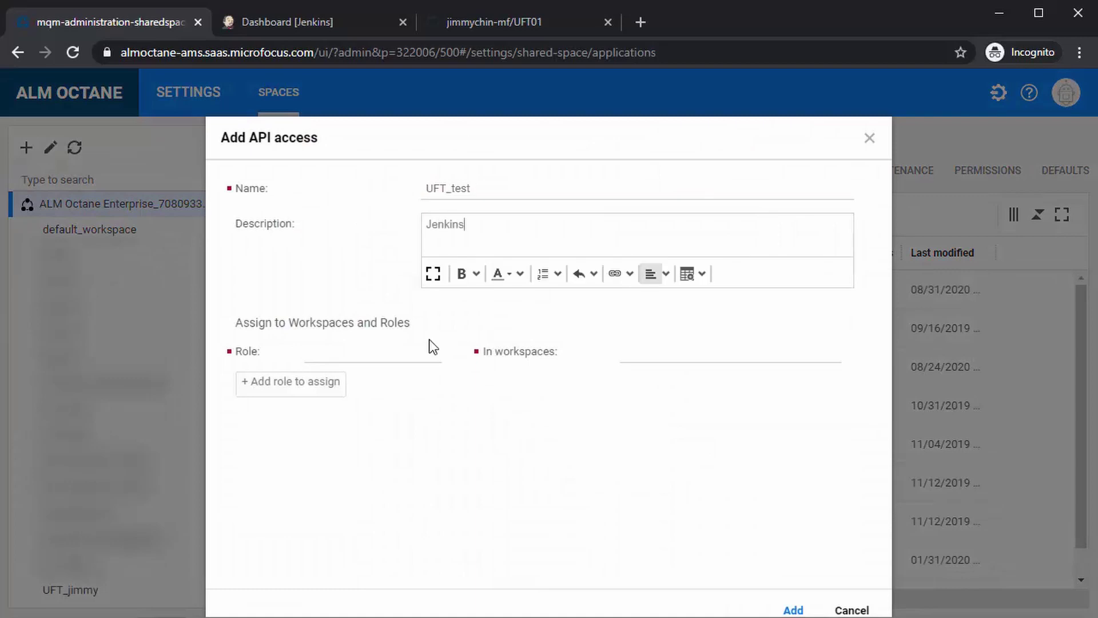
type(" test access")
Give it the CI/CD Integration role for workspace UFT_jimmy and create the access
left_click(430, 352)
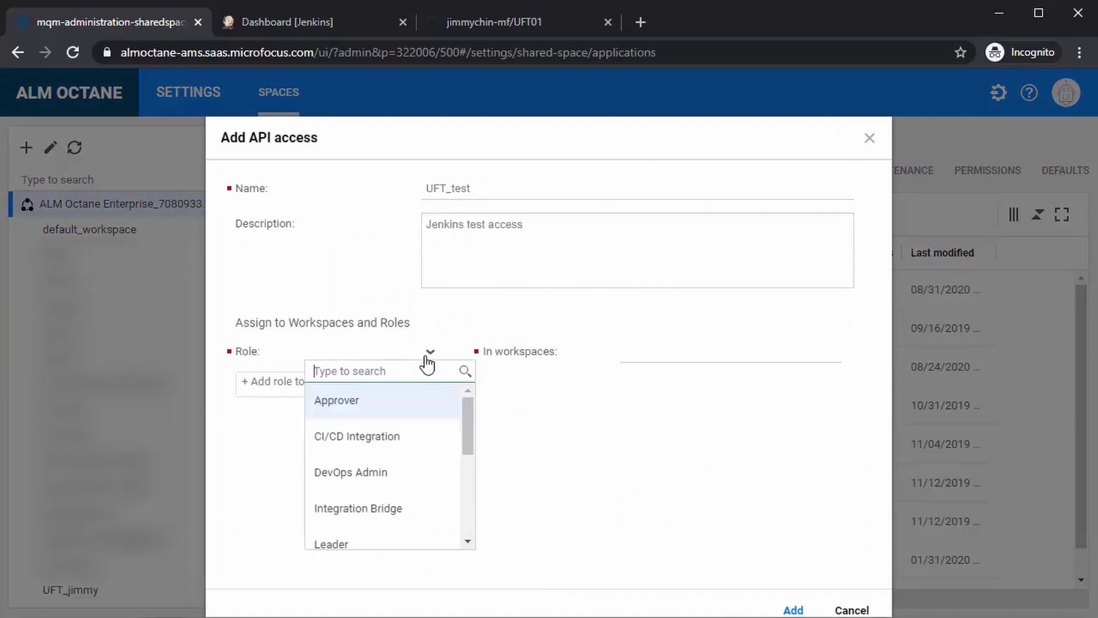
left_click(387, 439)
left_click(644, 357)
scroll(849, 399, "down", 1)
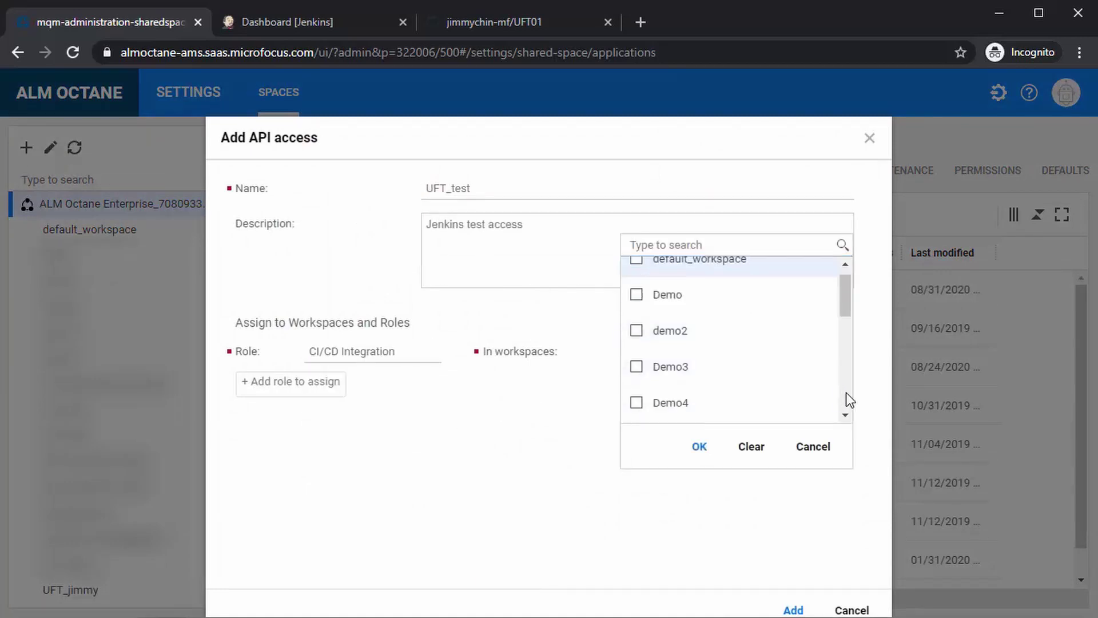
scroll(849, 399, "down", 5)
left_click(720, 406)
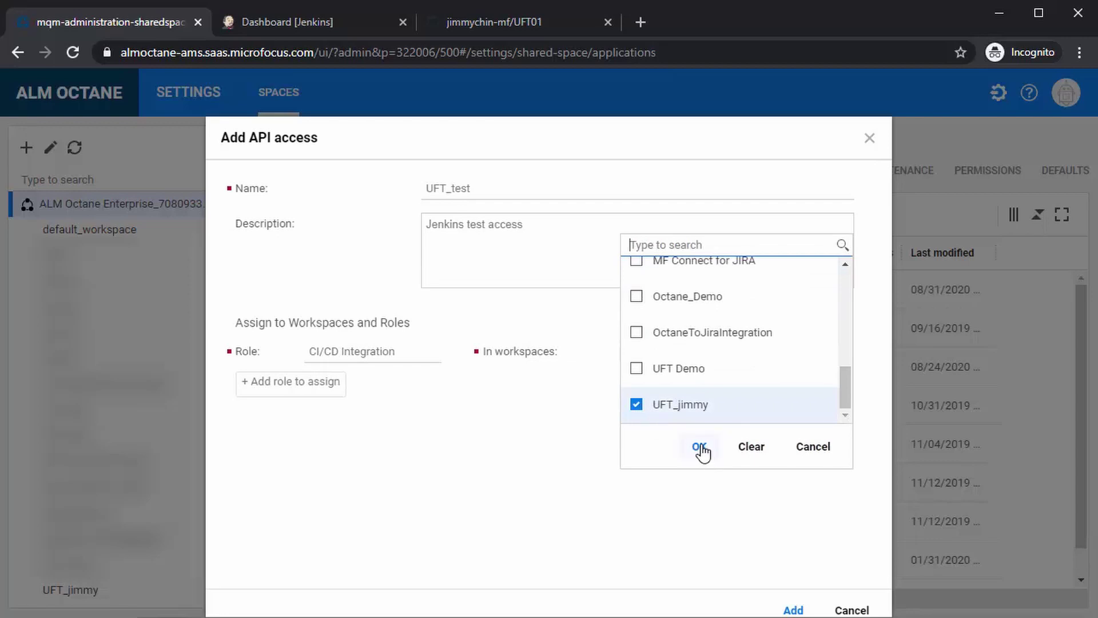
left_click(700, 447)
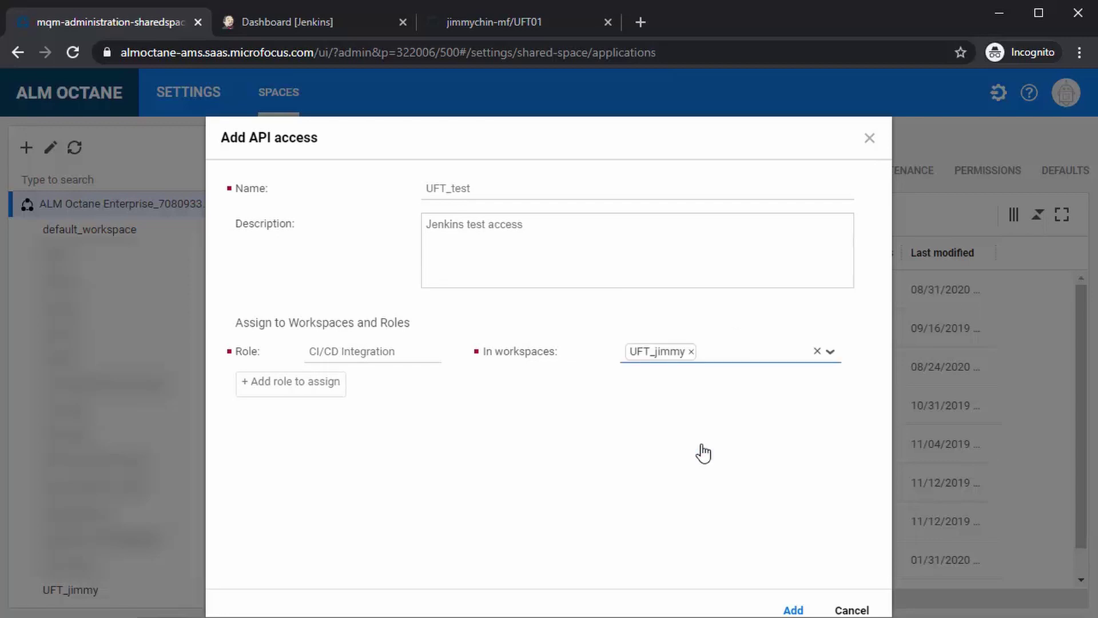
left_click(795, 610)
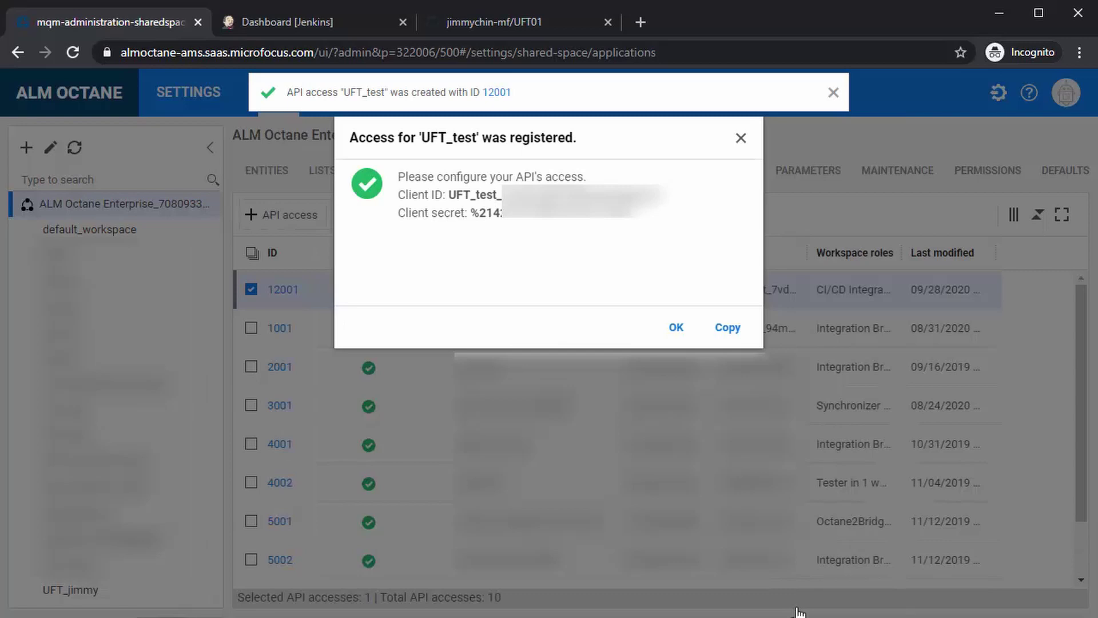
Copy the UFT_test client ID and secret into a blank Notepad note
left_click(726, 332)
key("alt+Tab")
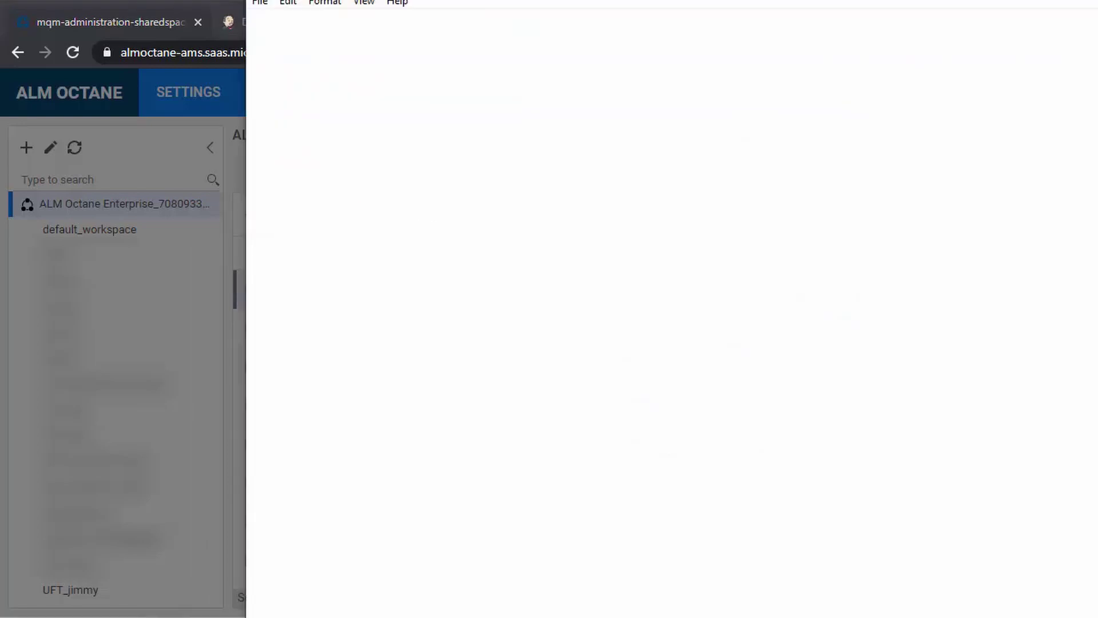
left_click_drag(932, 8, 915, 382)
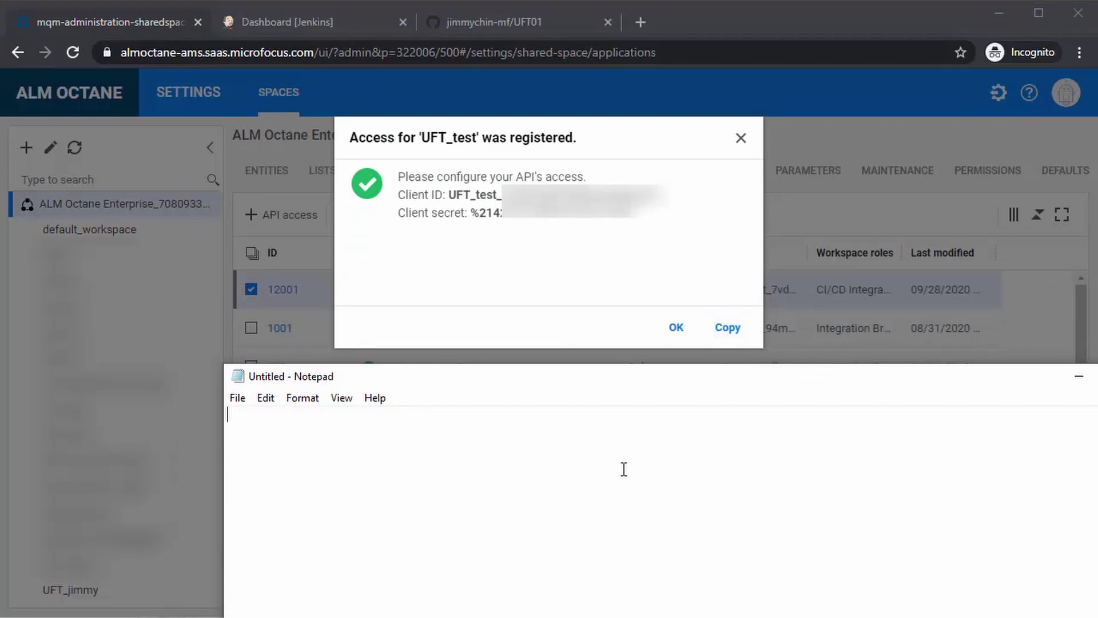
key("ctrl+v")
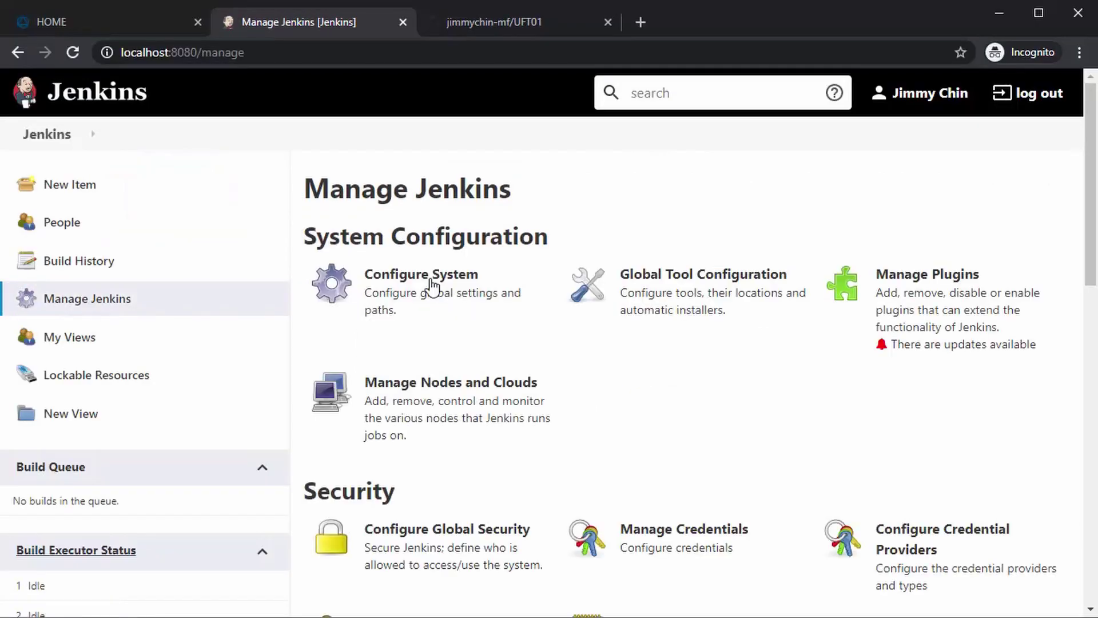
Find Micro Focus Application Automation Tools among installed plugins, then go back to the dashboard
left_click(896, 277)
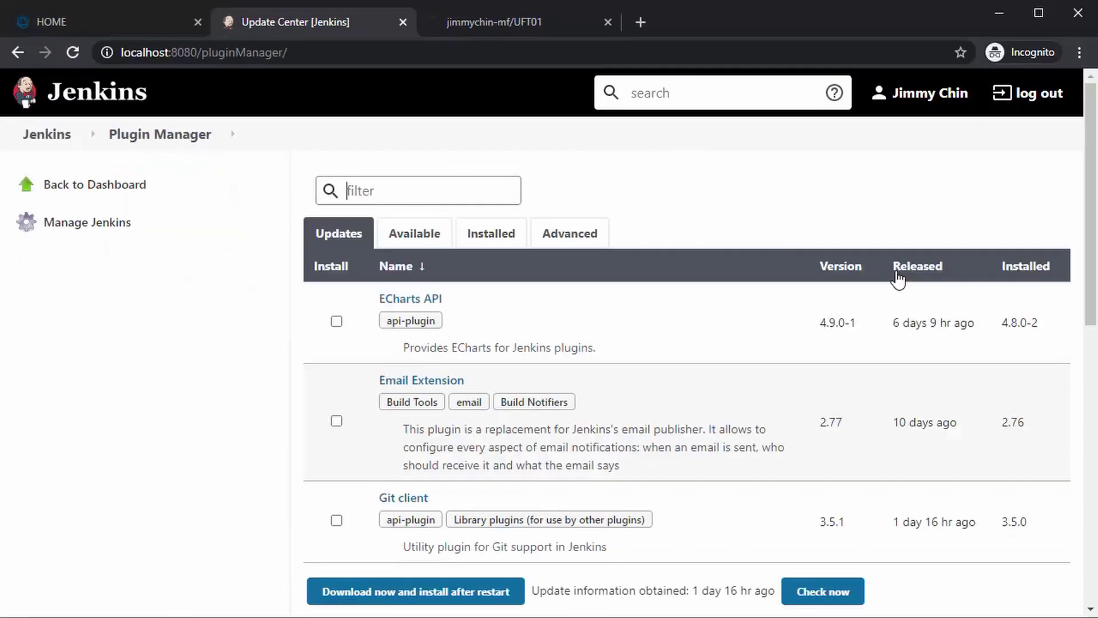
left_click(490, 234)
scroll(544, 365, "down", 20)
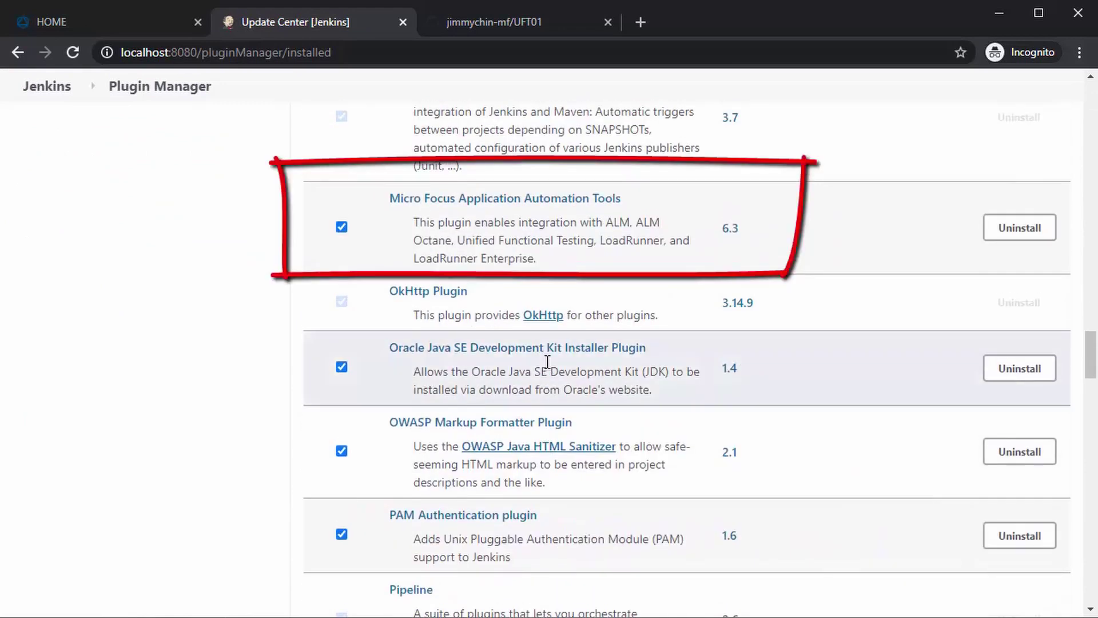
left_click(43, 89)
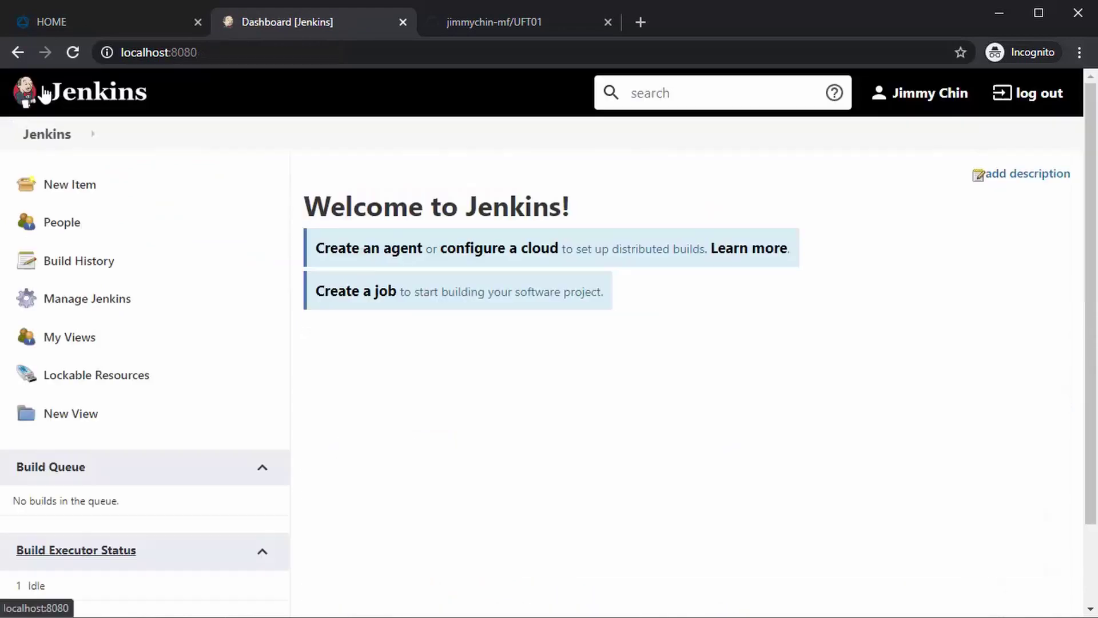
Add an ALM Octane server entry in Jenkins' Configure System page
left_click(103, 306)
left_click(392, 311)
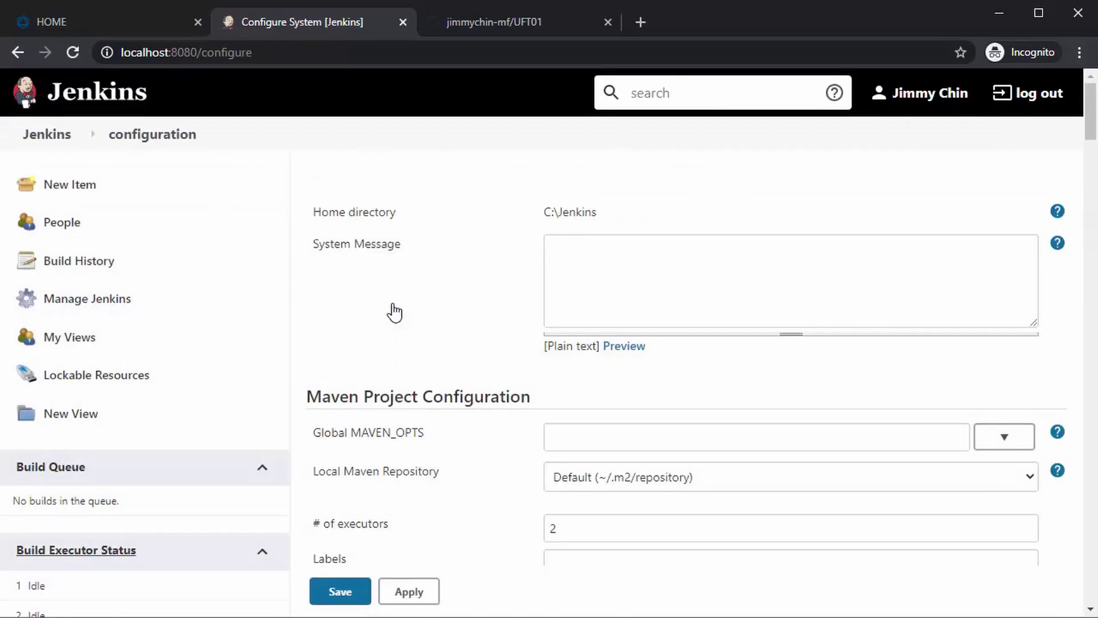
scroll(395, 312, "down", 20)
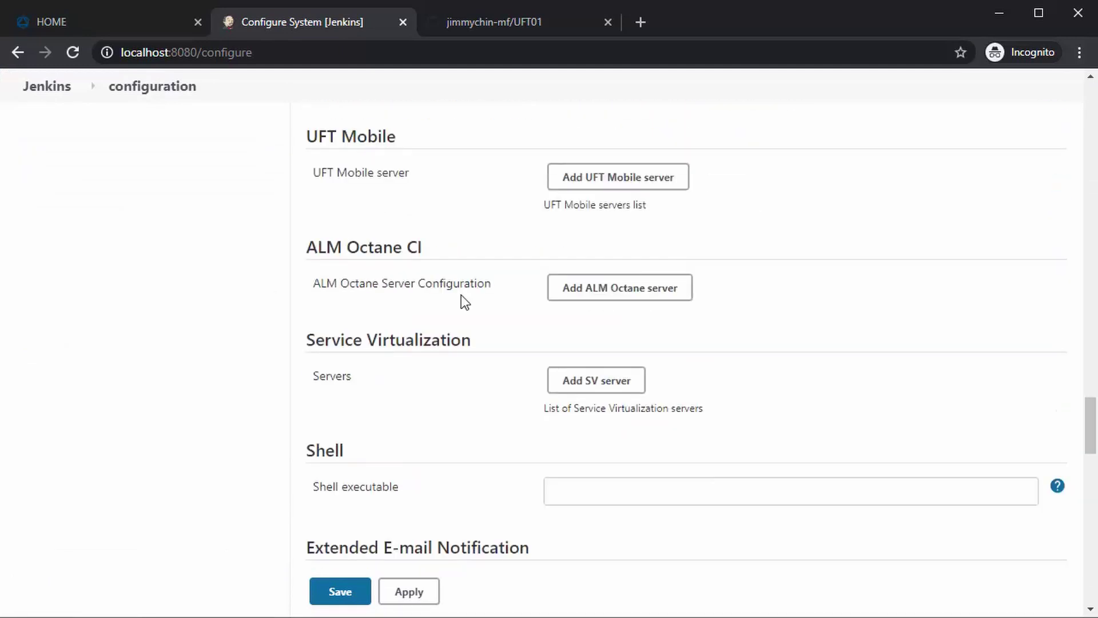
left_click(636, 289)
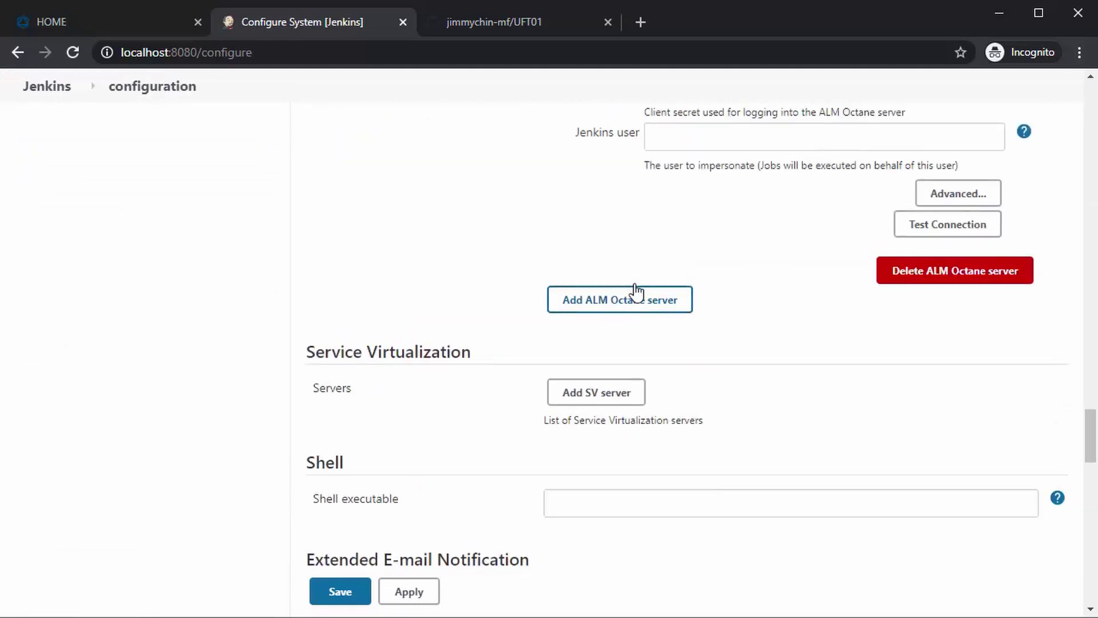
left_click(164, 26)
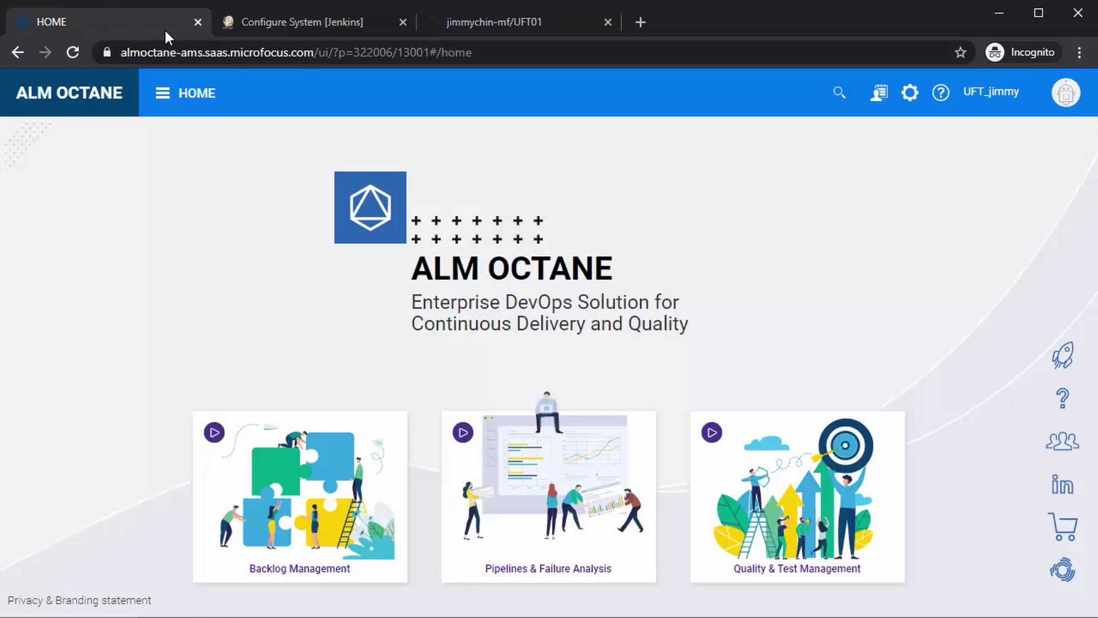
left_click_drag(393, 52, 77, 93)
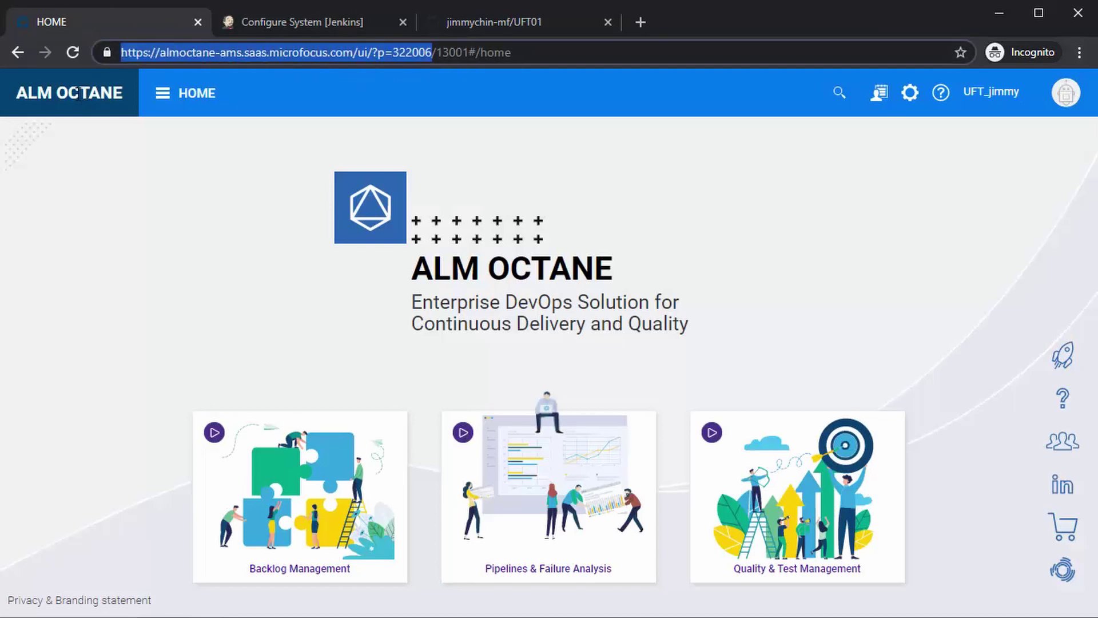
key("ctrl+c")
left_click(332, 26)
left_click(743, 173)
key("ctrl+v")
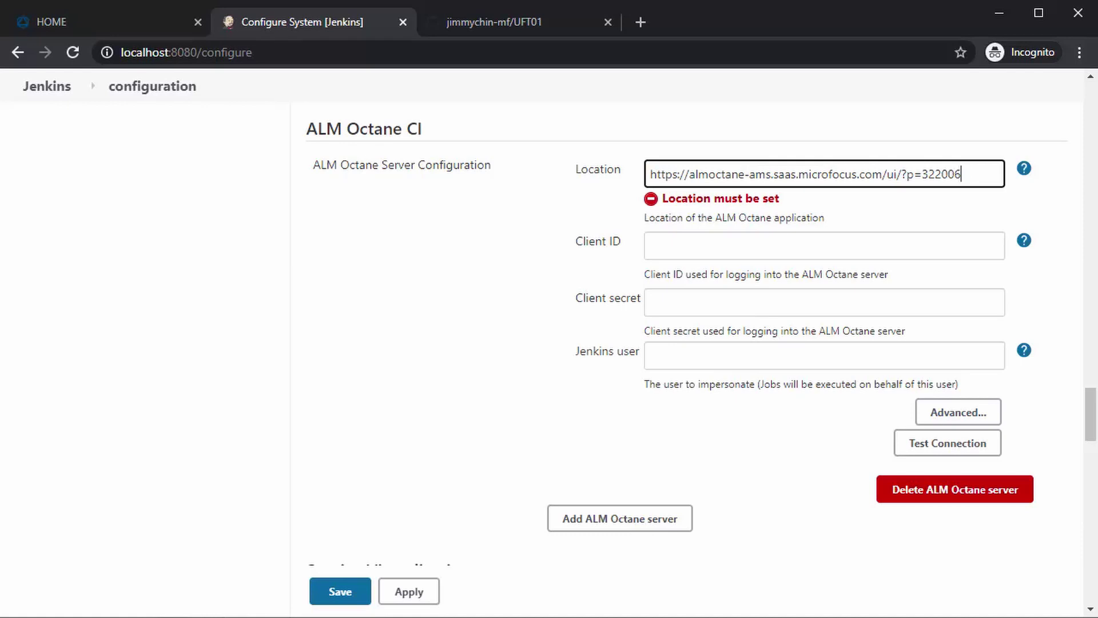
key("alt+Tab")
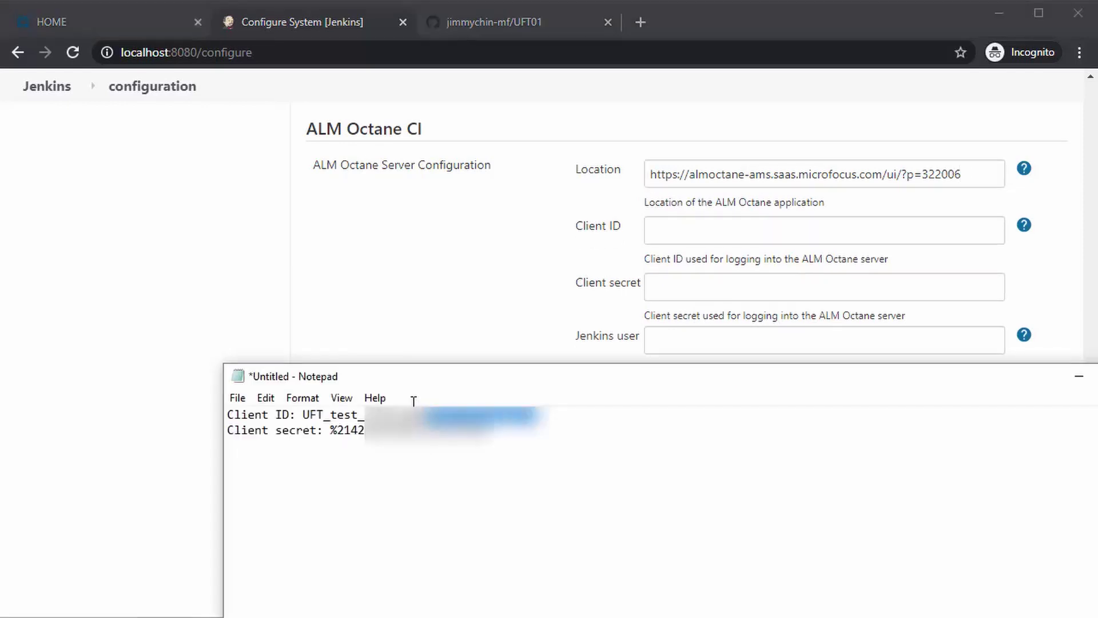
Fill in the UFT_test client ID and client secret from the note
left_click_drag(414, 400, 305, 411)
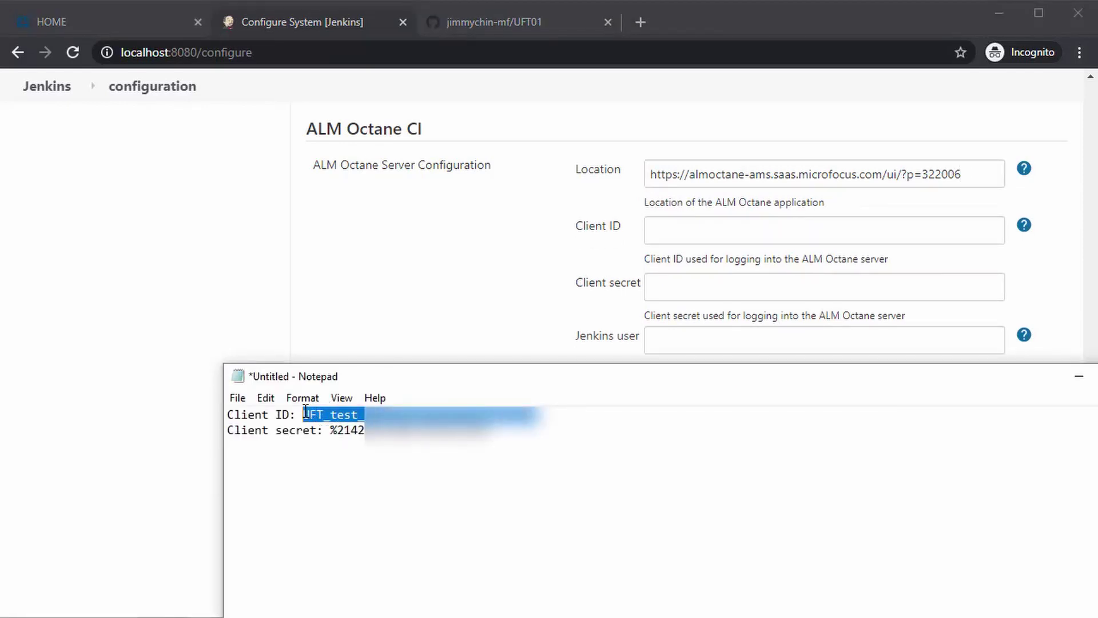
left_click(690, 226)
key("ctrl+v")
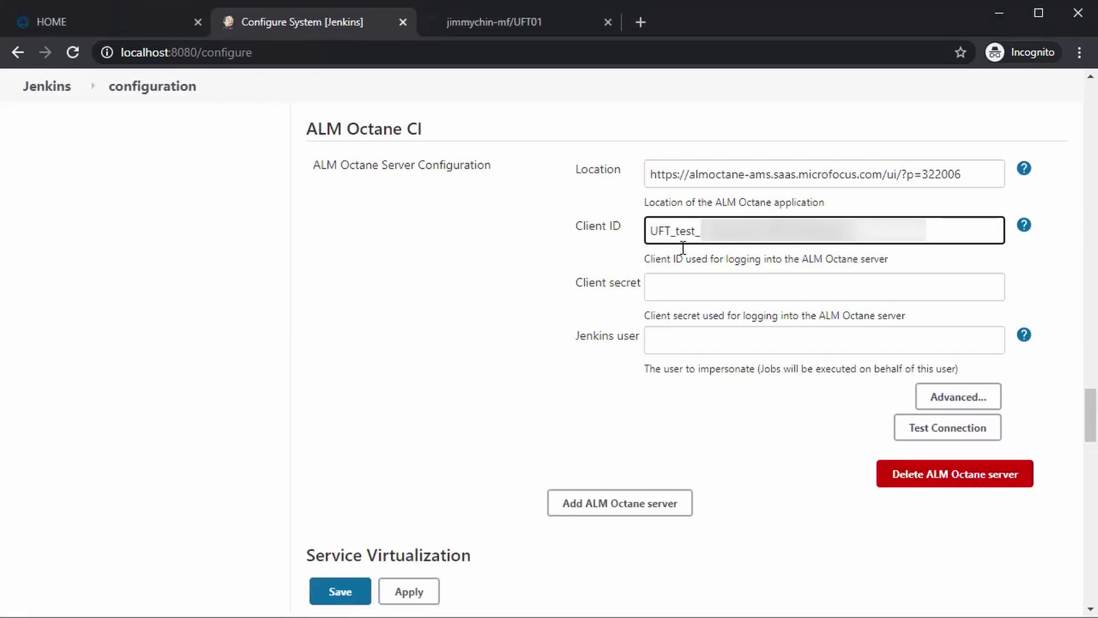
key("alt+Tab")
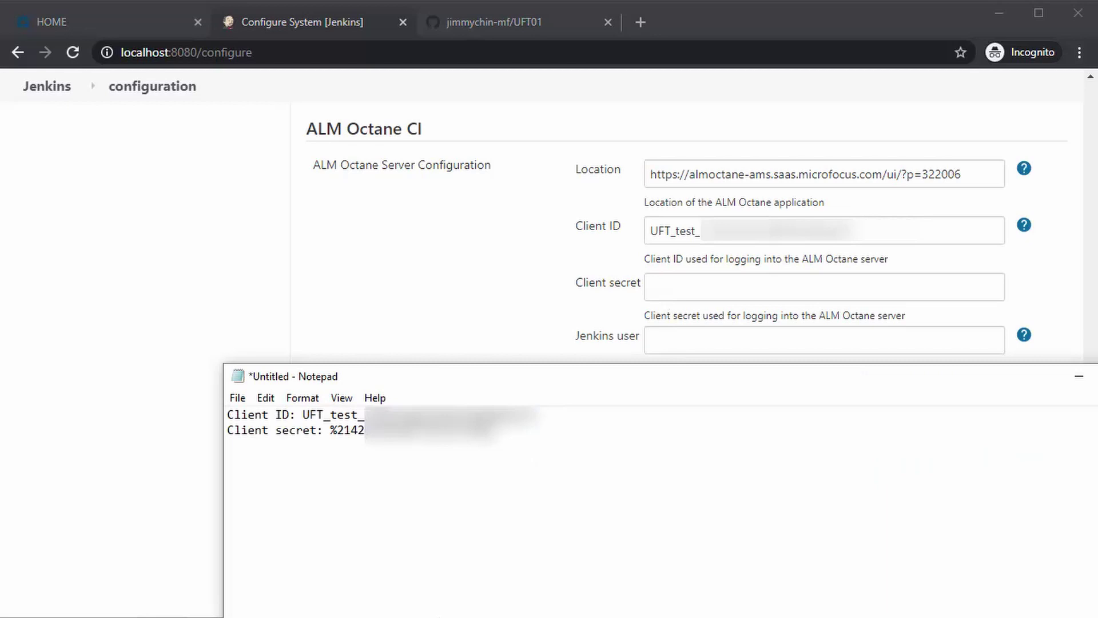
left_click_drag(491, 430, 328, 443)
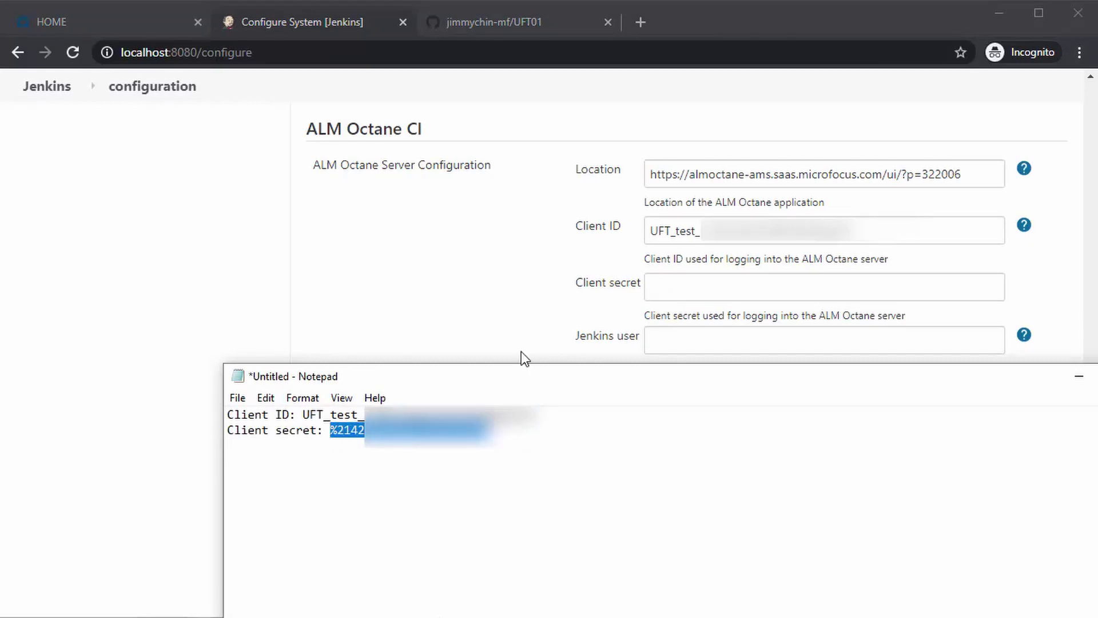
left_click(664, 291)
key("ctrl+v")
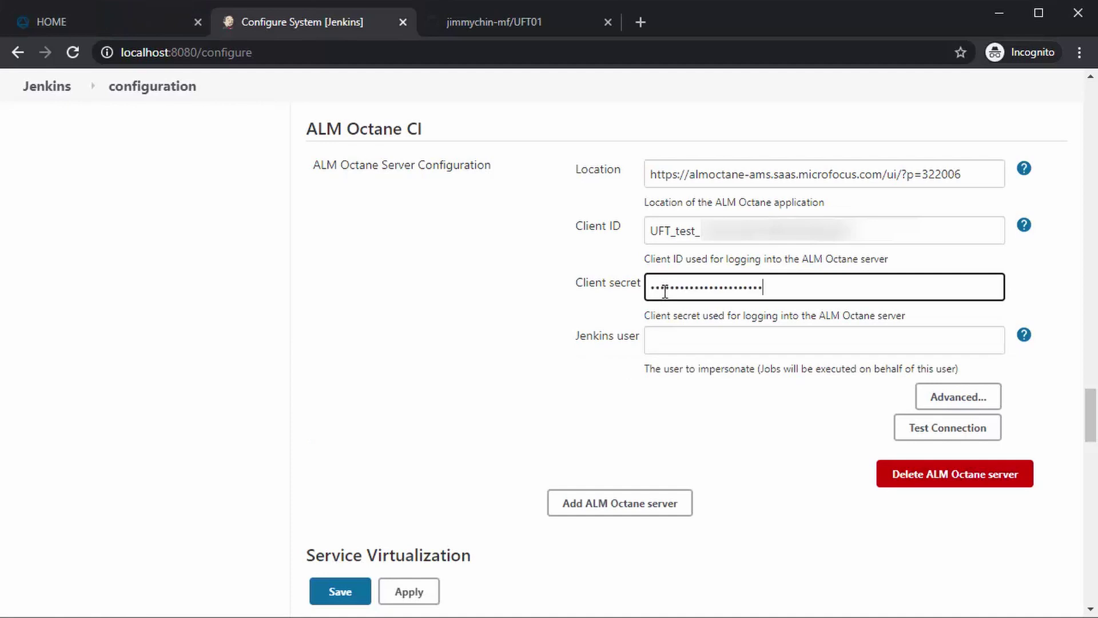
Set the Jenkins user to jimmy and test the Octane connection
left_click(674, 338)
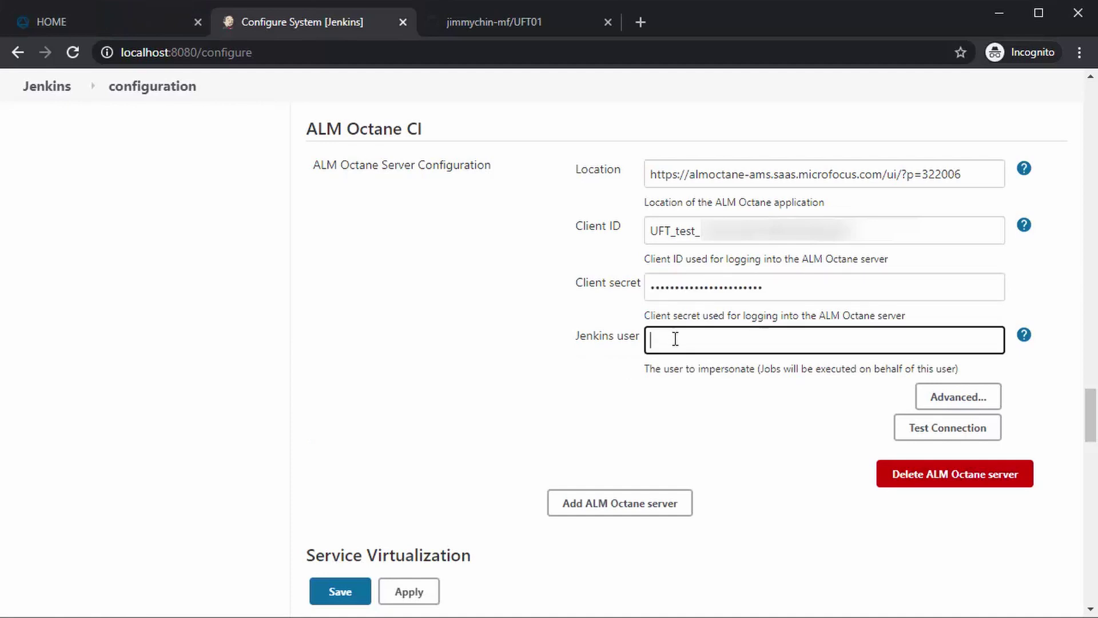
type("jimmy")
left_click(930, 438)
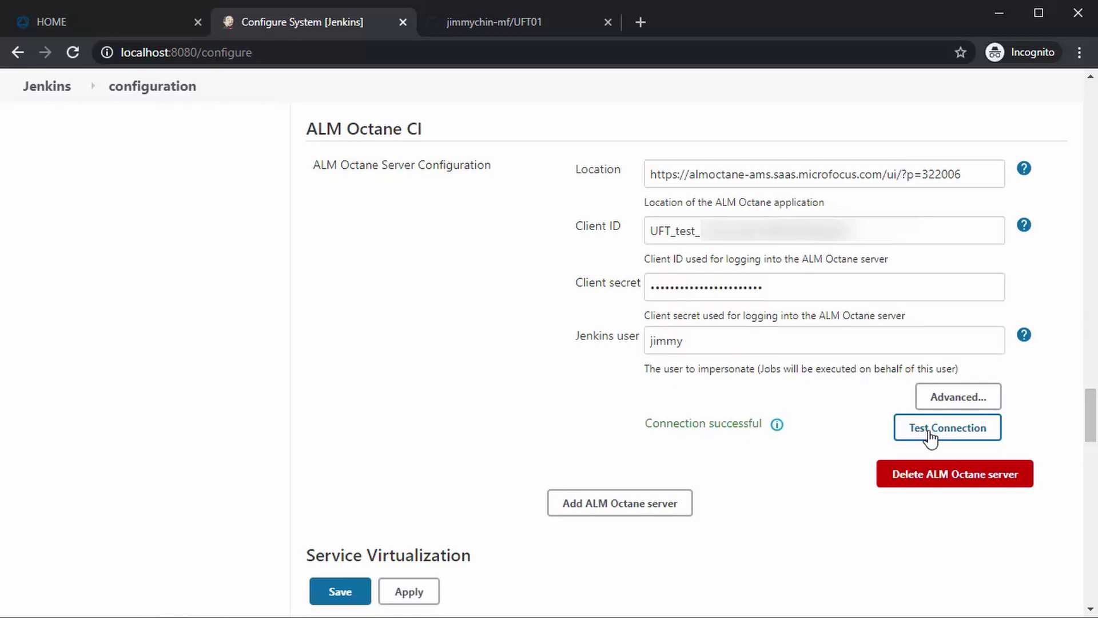
Save the ALM Octane server configuration and return to Manage Jenkins
left_click(346, 591)
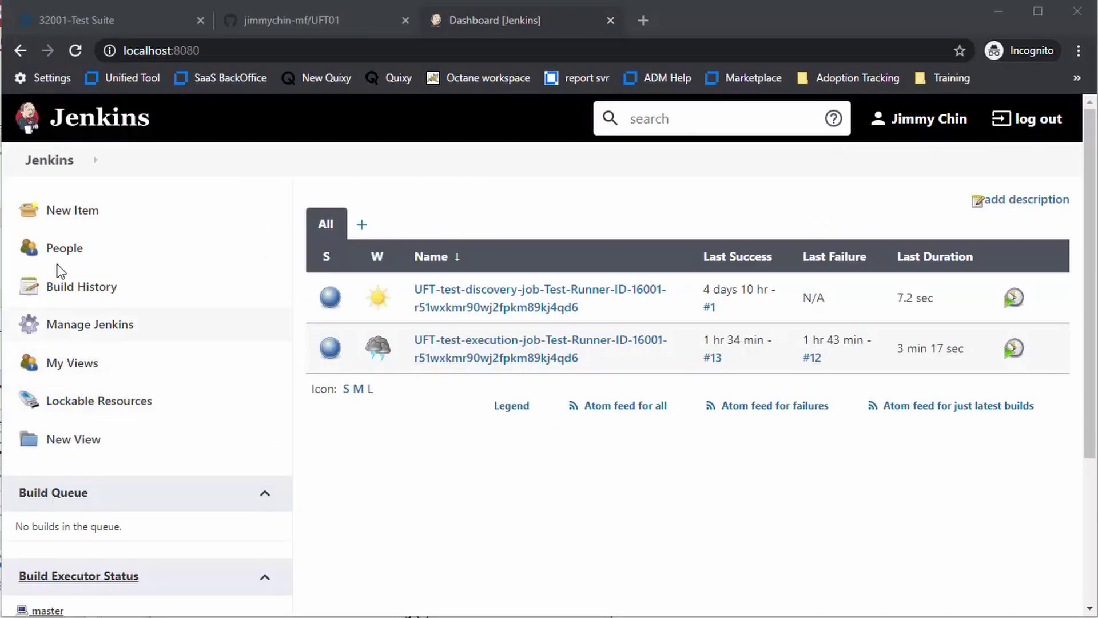
left_click(67, 333)
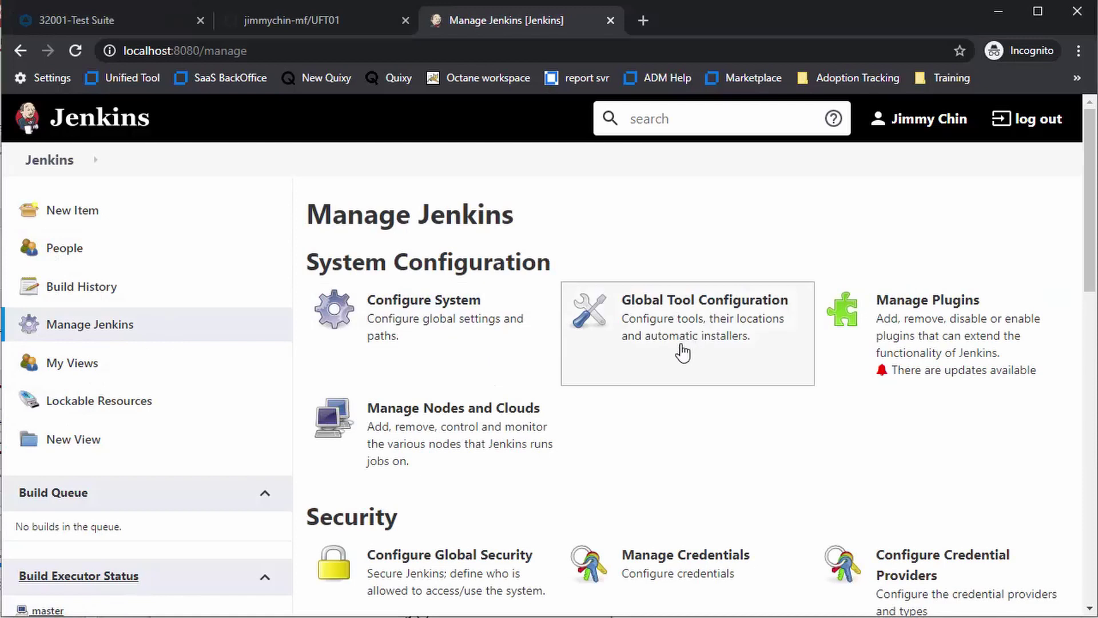
Open the UFT01 agent's status page from Manage Nodes and Clouds
left_click(553, 436)
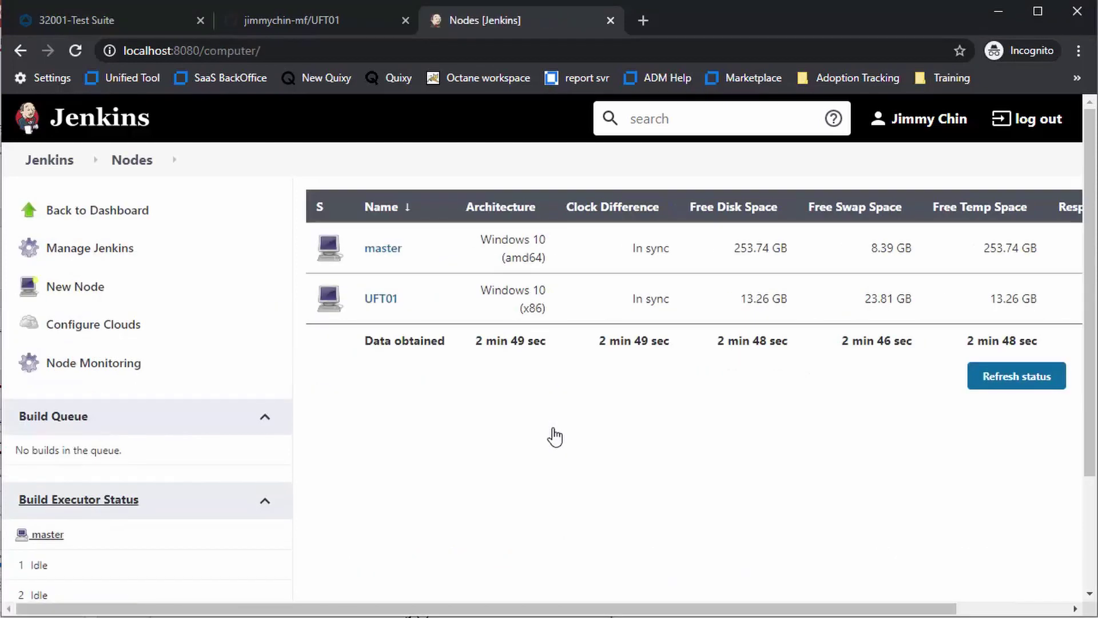
left_click(382, 299)
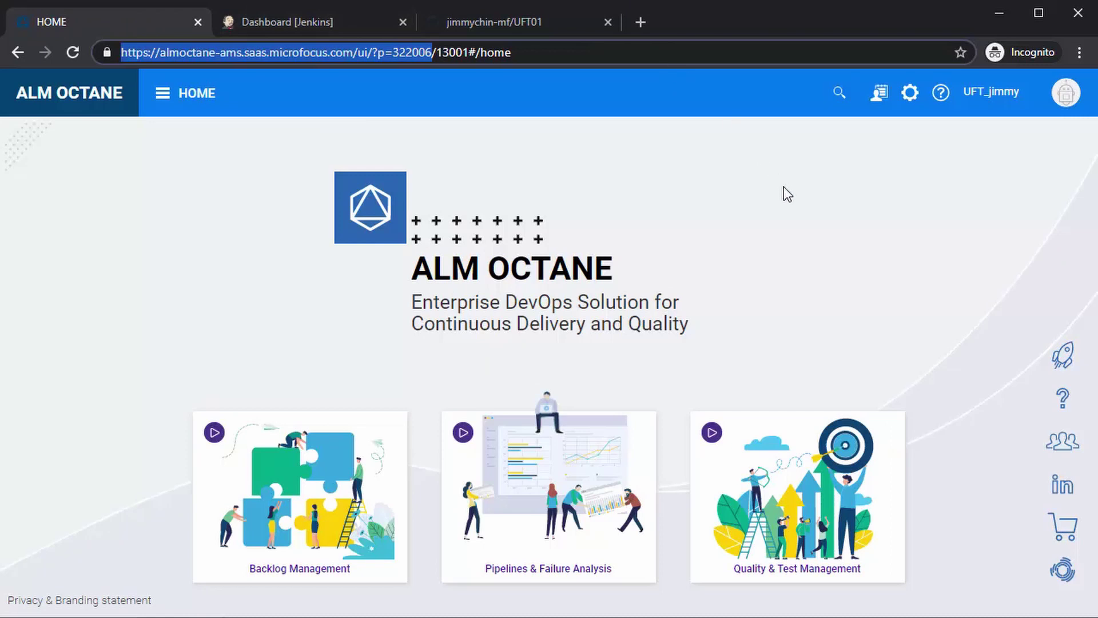
left_click(909, 93)
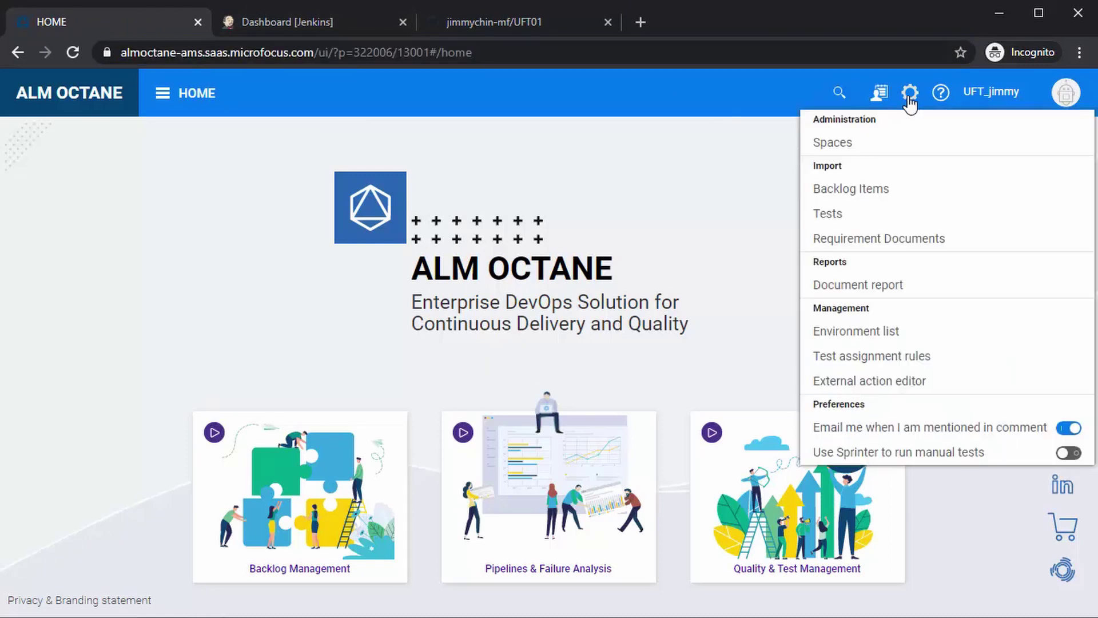
left_click(863, 144)
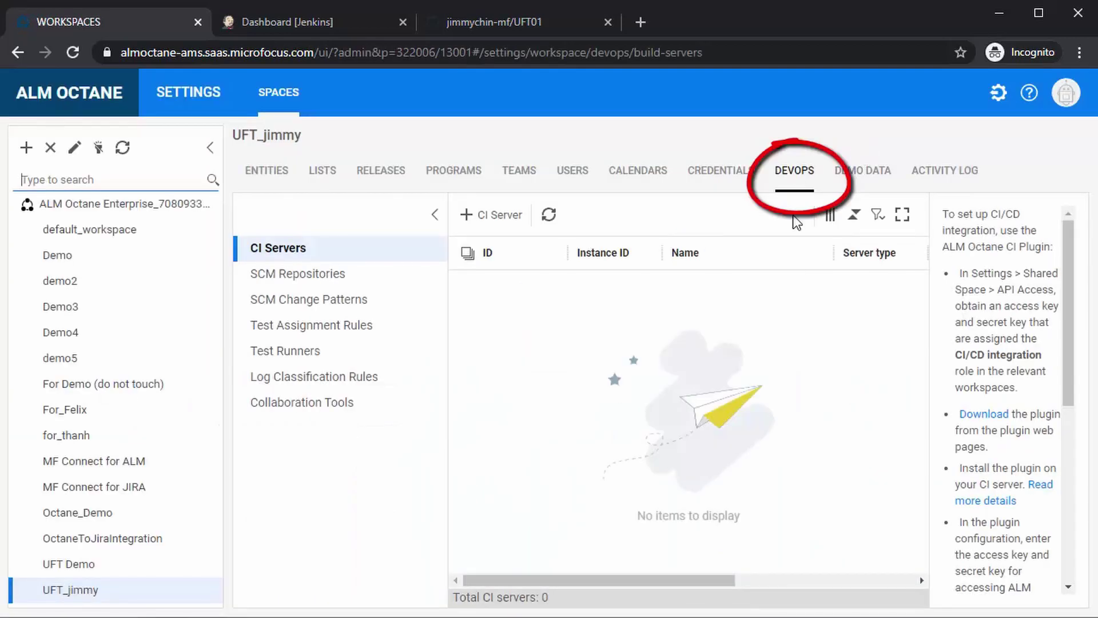
left_click(516, 217)
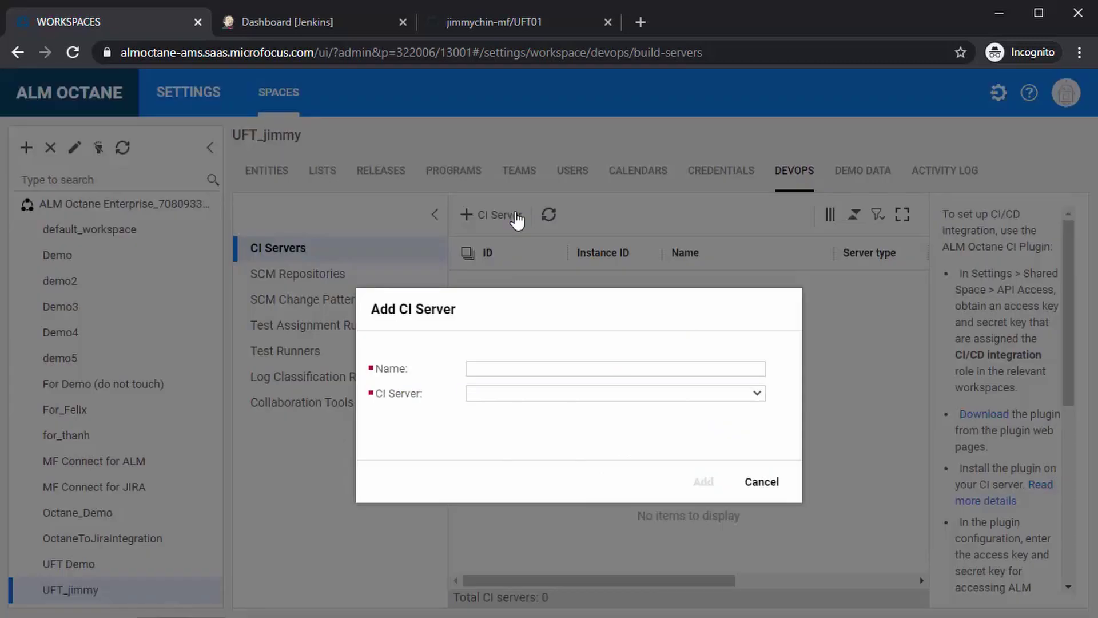
type("Jenkins001")
left_click(758, 395)
left_click(661, 437)
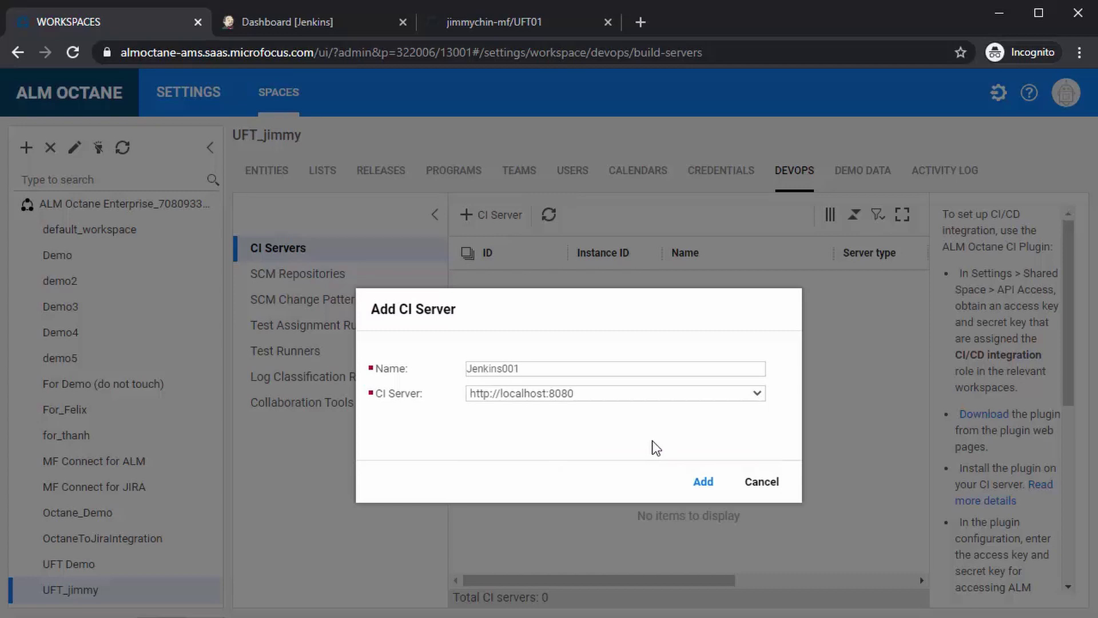
left_click(703, 482)
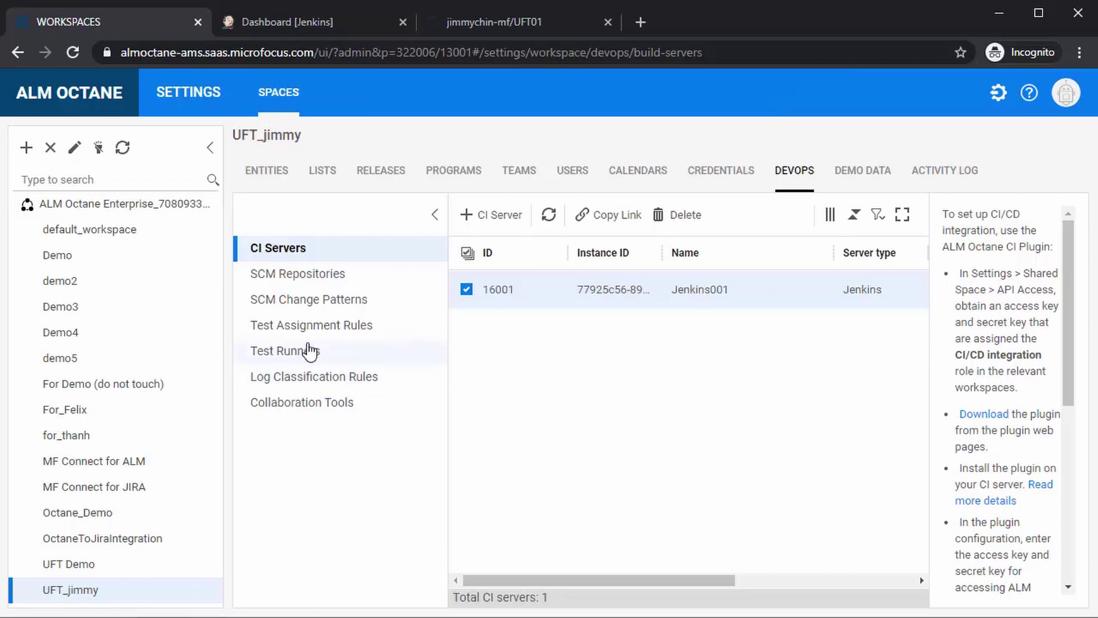
Draft test runner 'Runner 001' with UFT framework and CI server Jenkins001
left_click(312, 357)
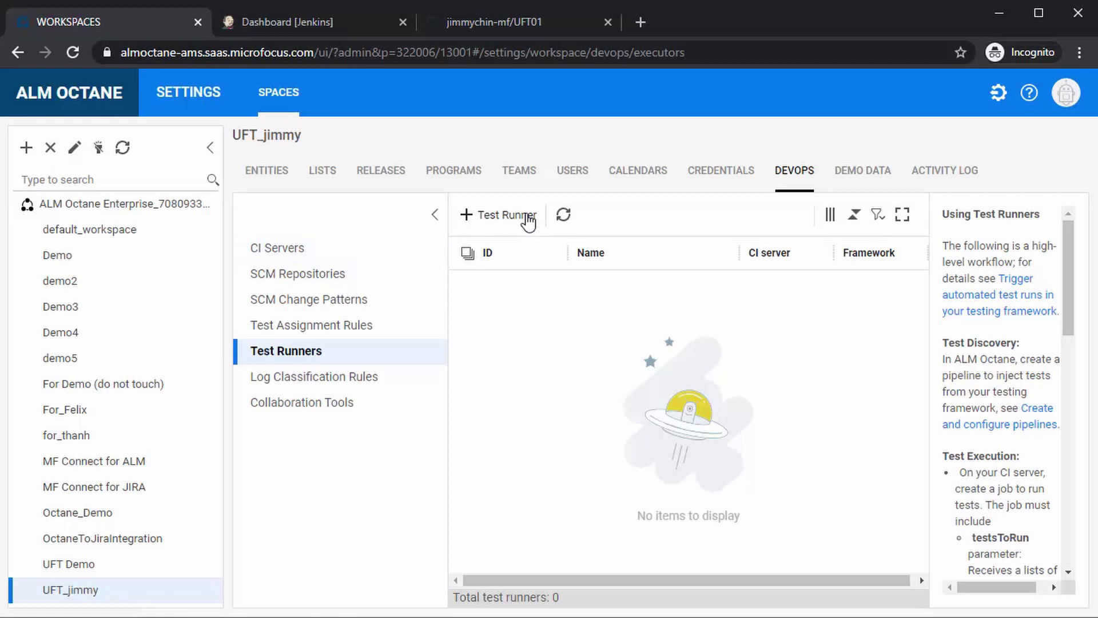
left_click(528, 220)
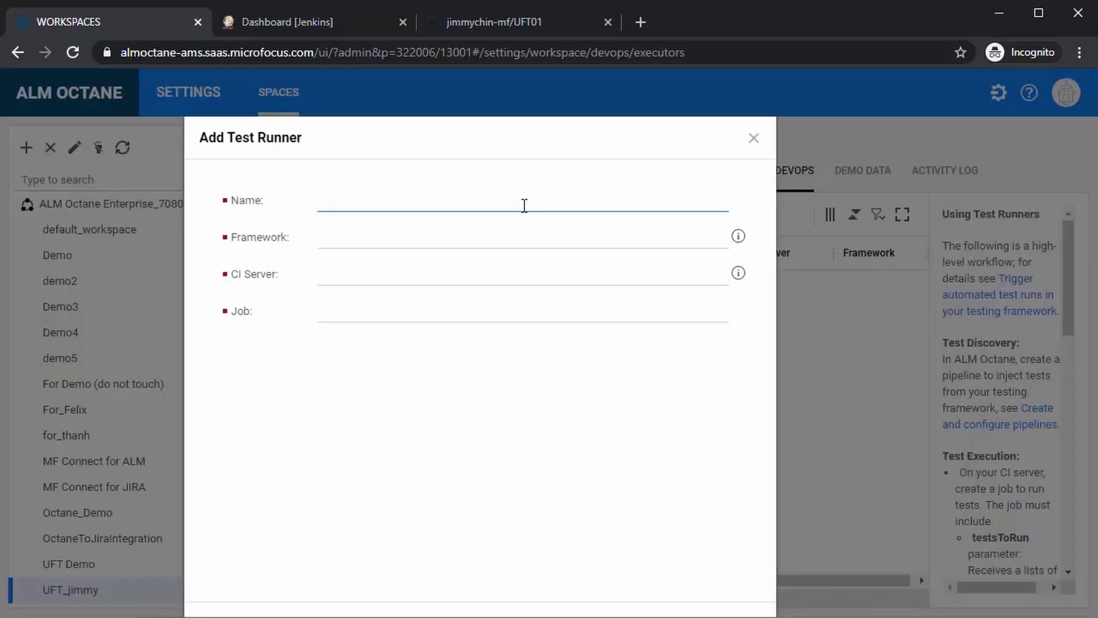
type("Runner 001")
left_click(511, 243)
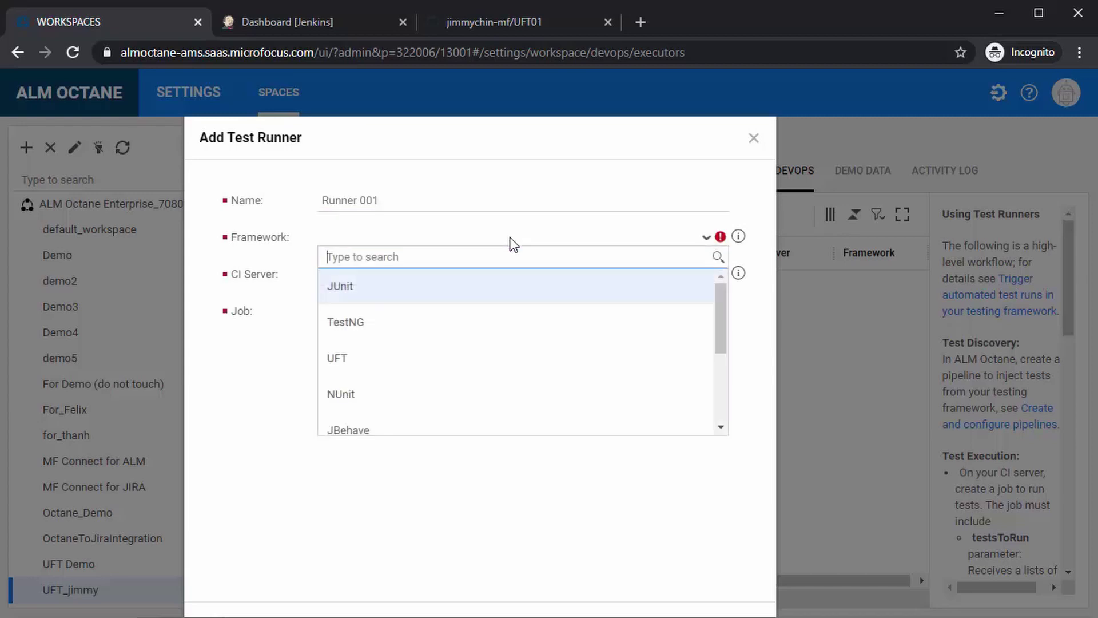
left_click(342, 361)
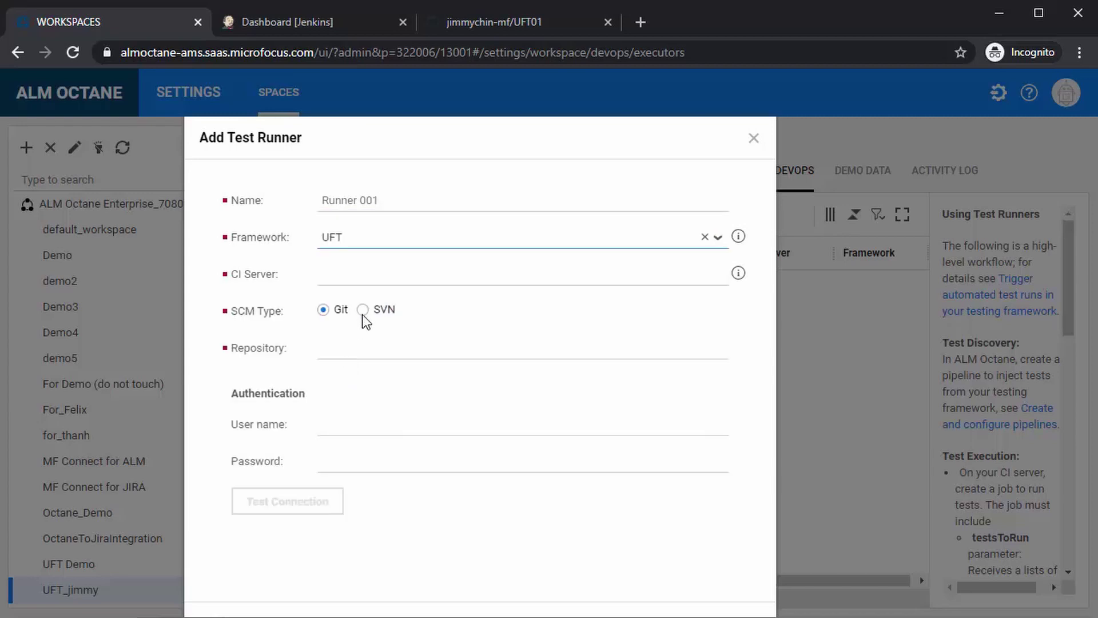
left_click(373, 276)
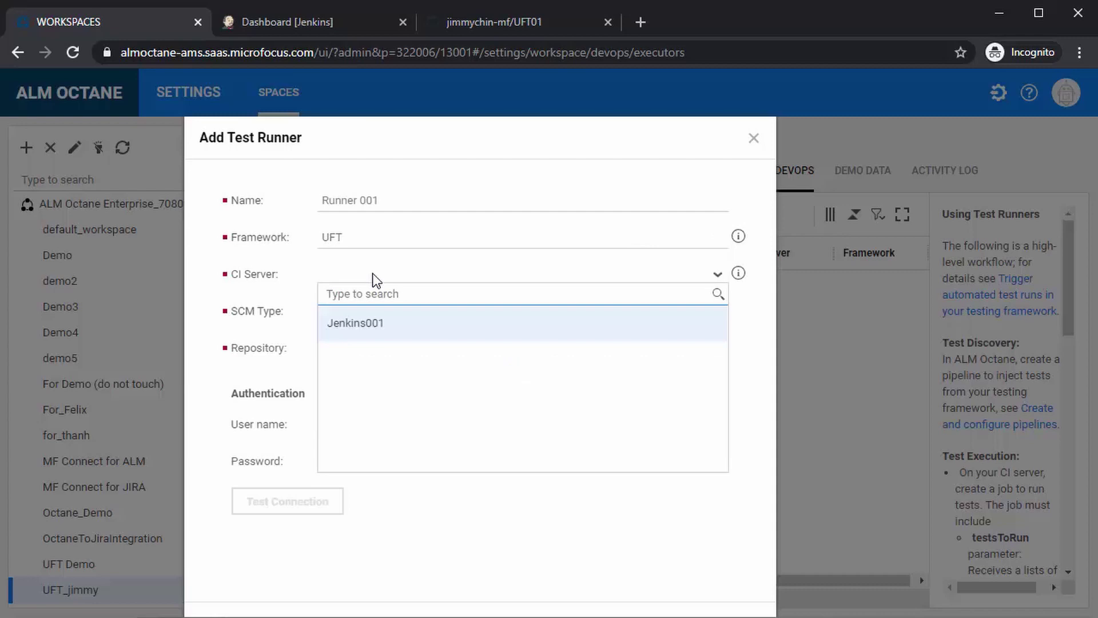
left_click(366, 324)
left_click(354, 346)
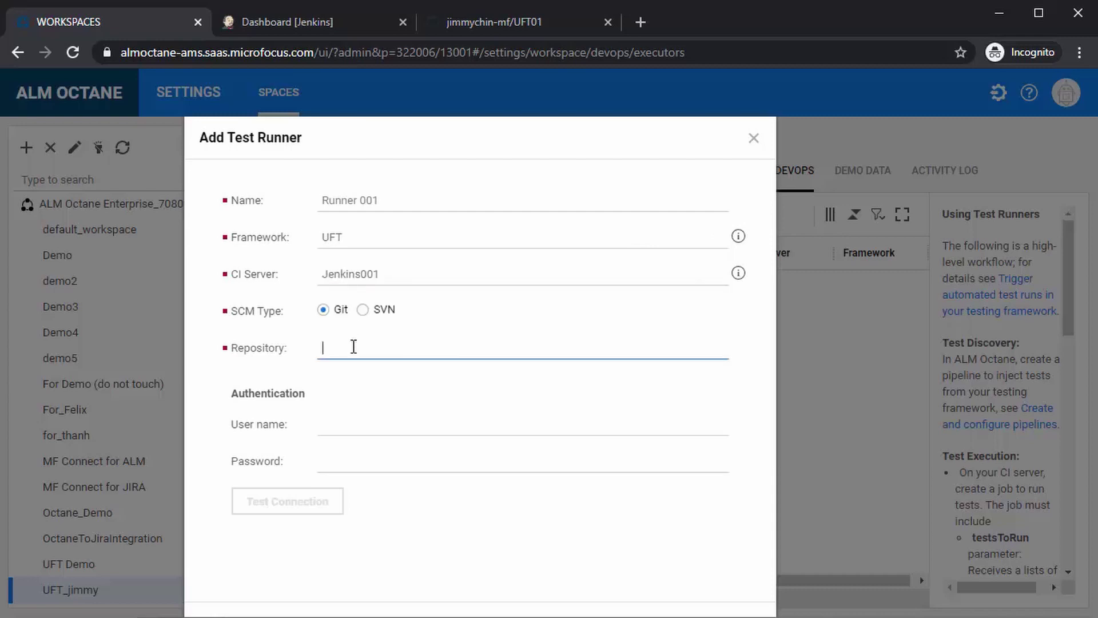
Copy the UFT01 repository's HTTPS clone URL from GitHub's Code menu
left_click(509, 20)
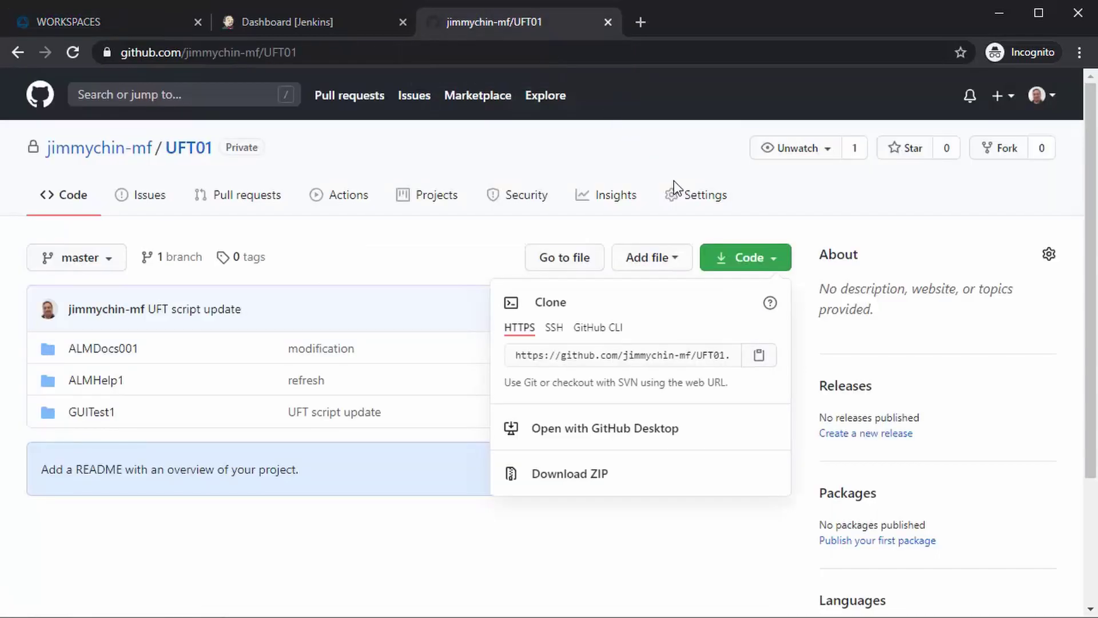
left_click(775, 257)
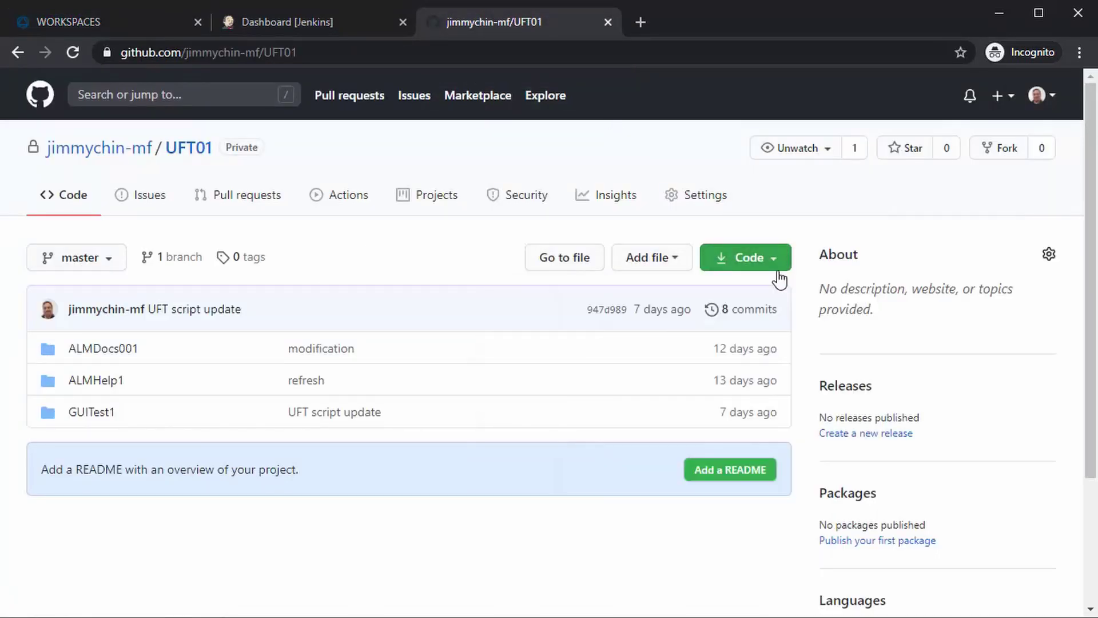
left_click(772, 262)
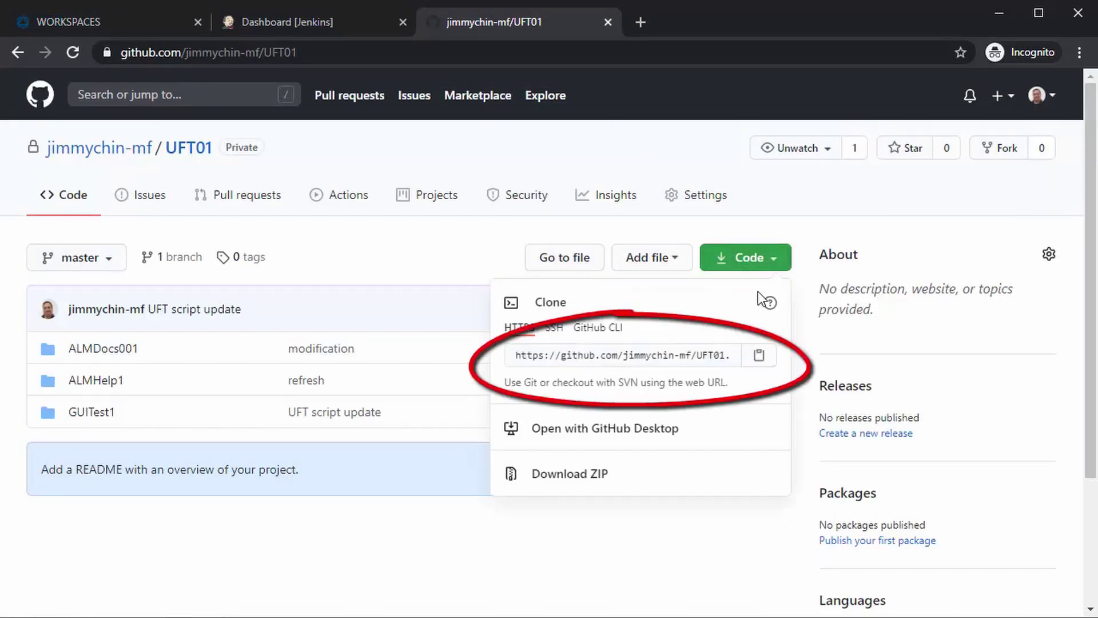
left_click(733, 355)
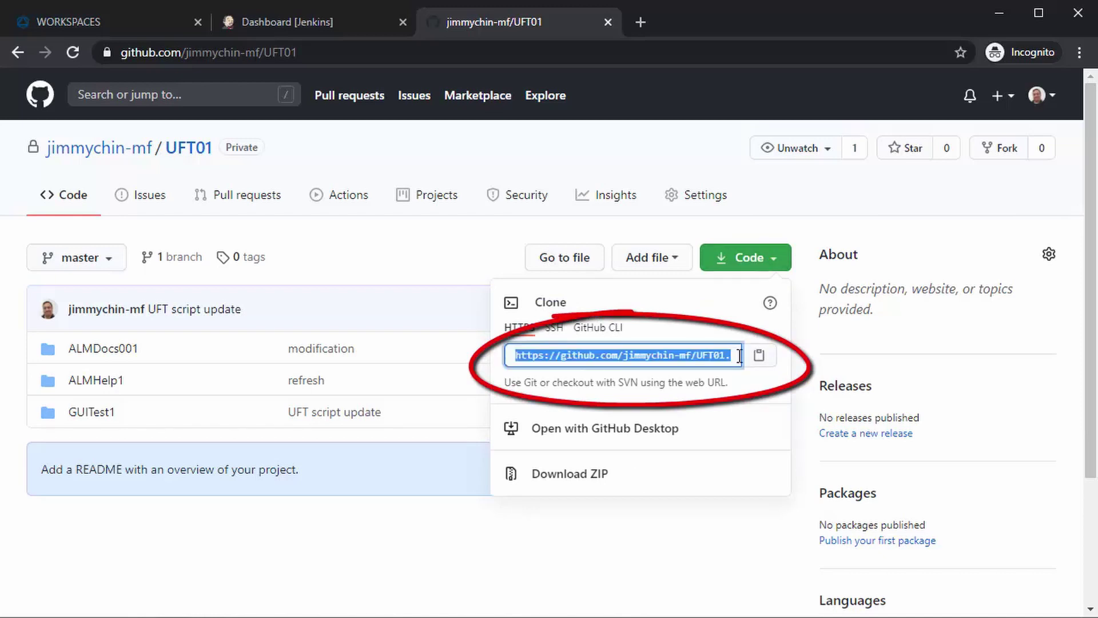
left_click(760, 357)
Paste the clone address into Repository and enter the repository user name and password
key("ctrl+1")
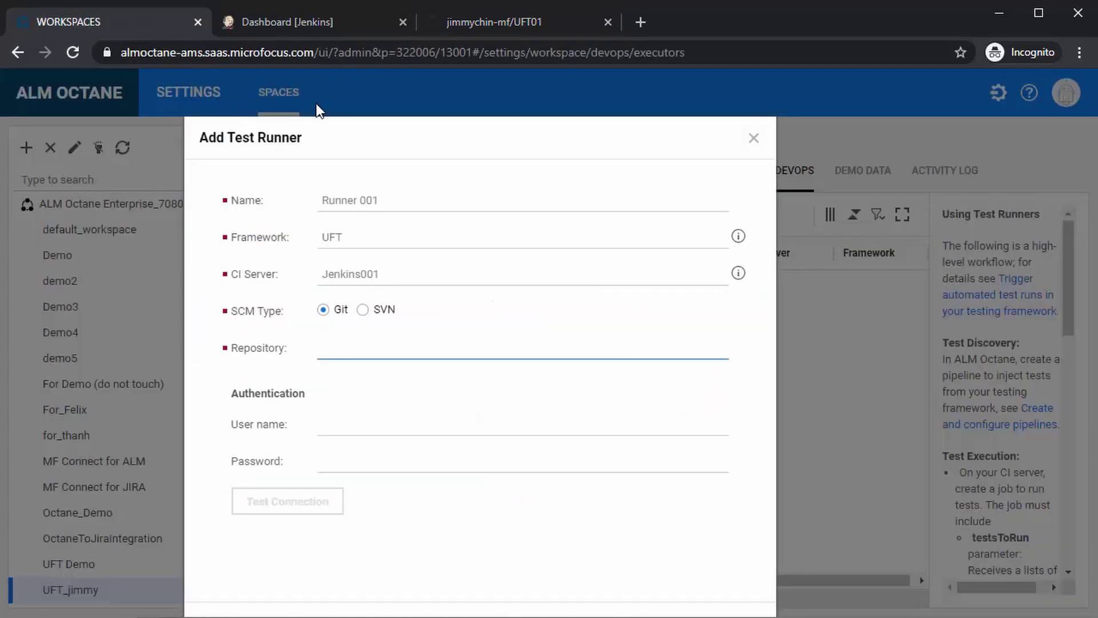
key("ctrl+v")
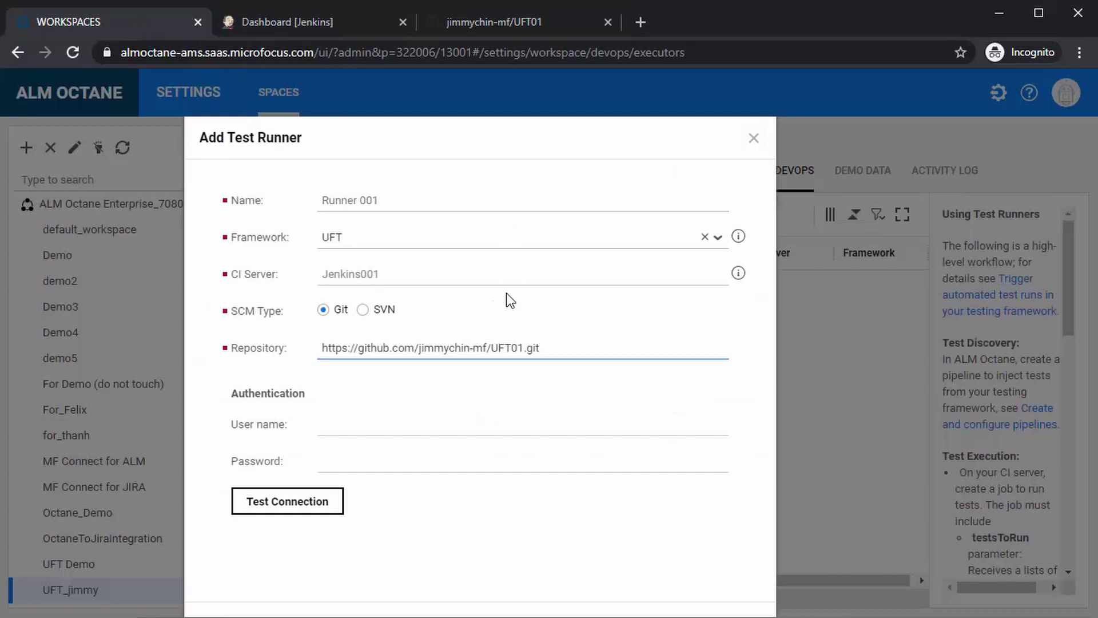
left_click(450, 422)
type("jimmy")
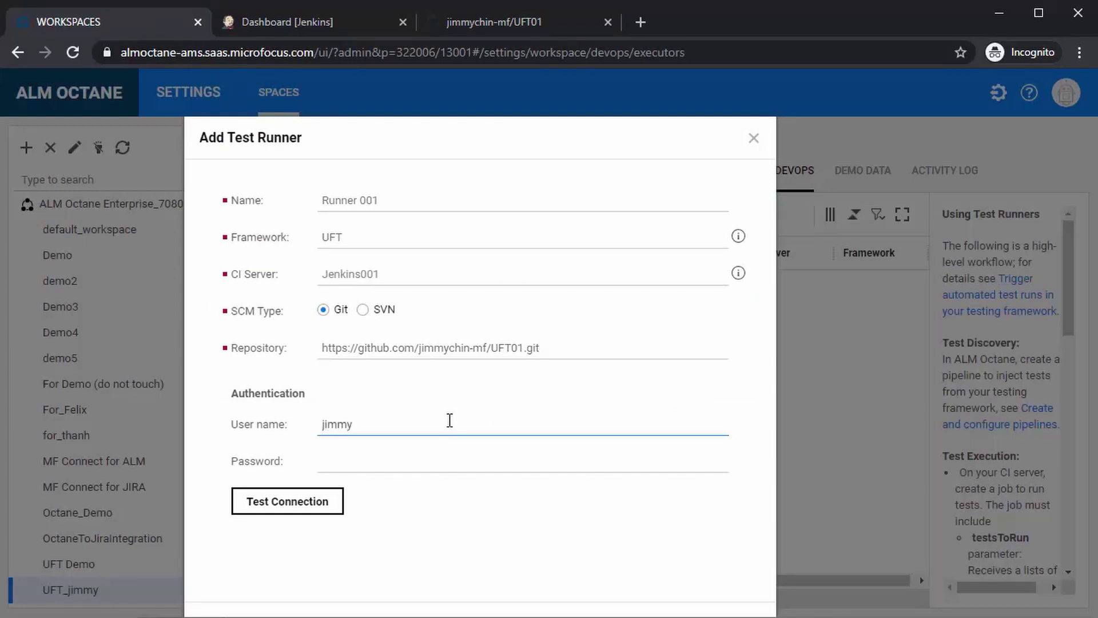
key("Tab")
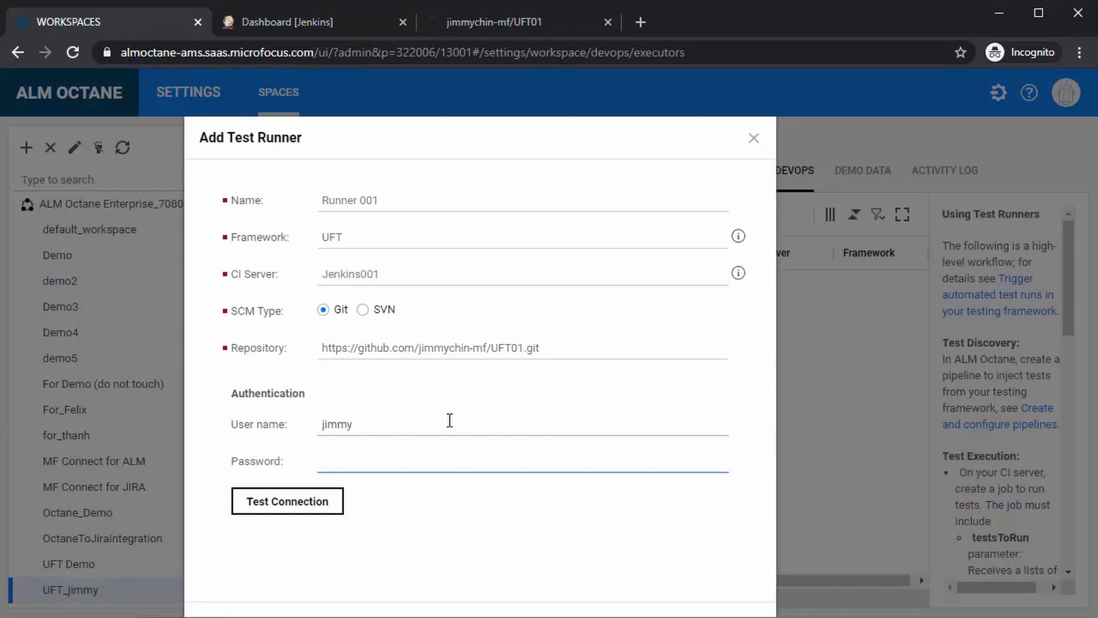
type("********")
Confirm the GitHub repository connection succeeds and save test runner Runner 001
left_click(290, 503)
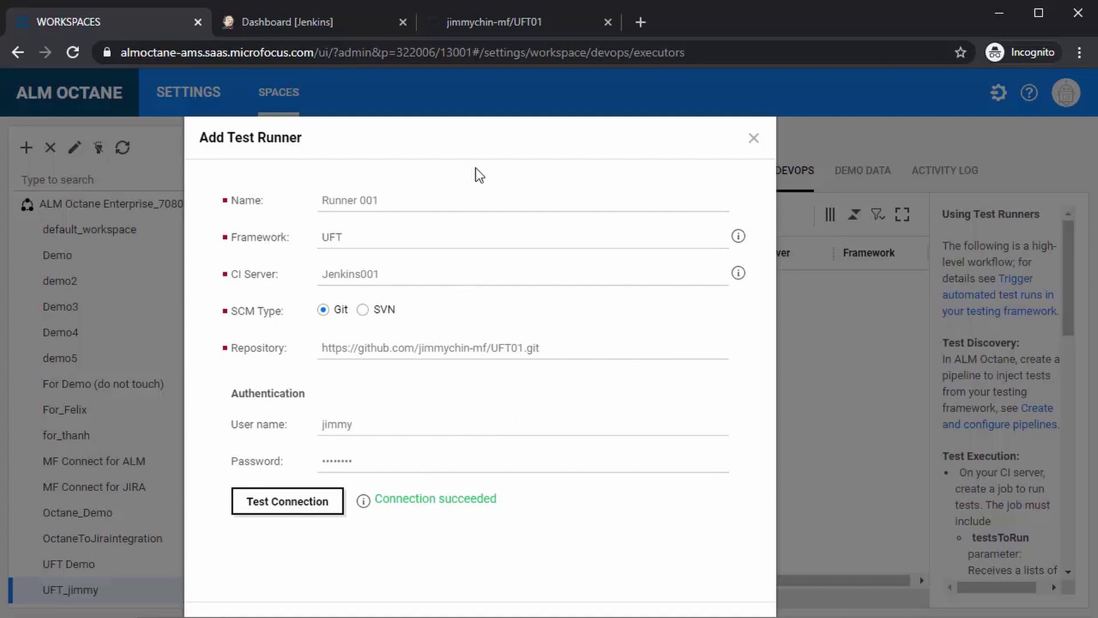
left_click_drag(469, 127, 465, 69)
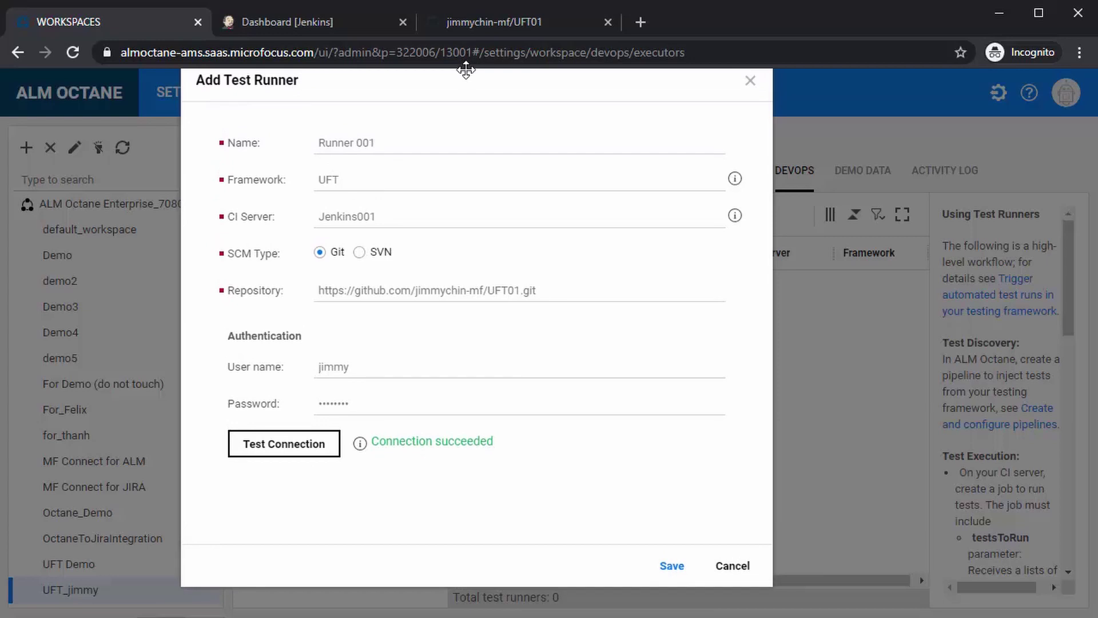
left_click(679, 568)
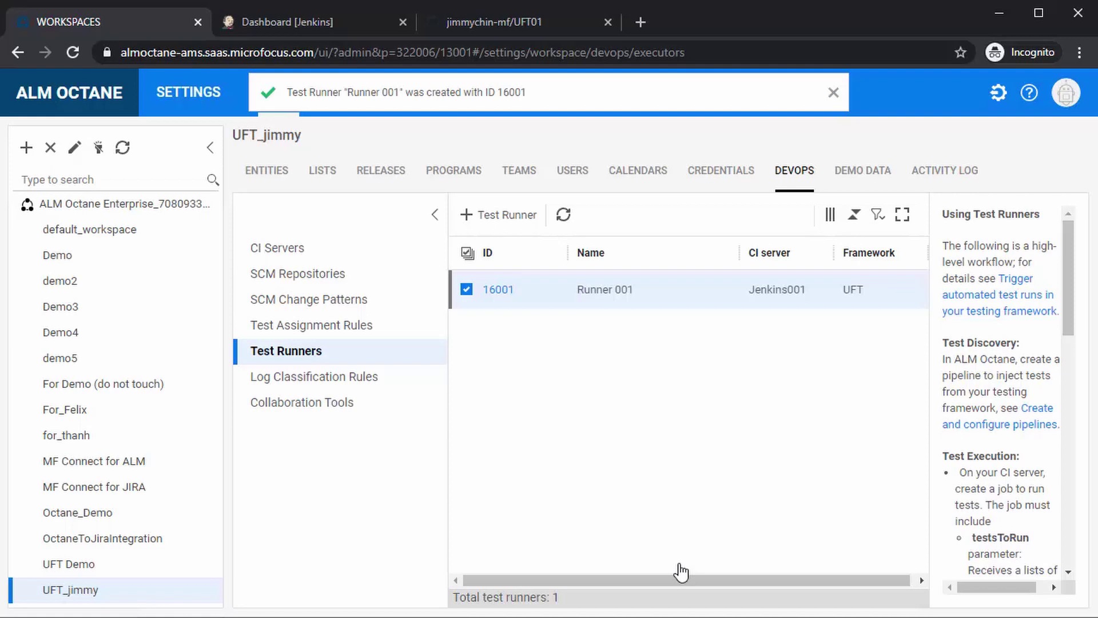
View the console output of the Jenkins UFT discovery job's build #1
left_click(345, 21)
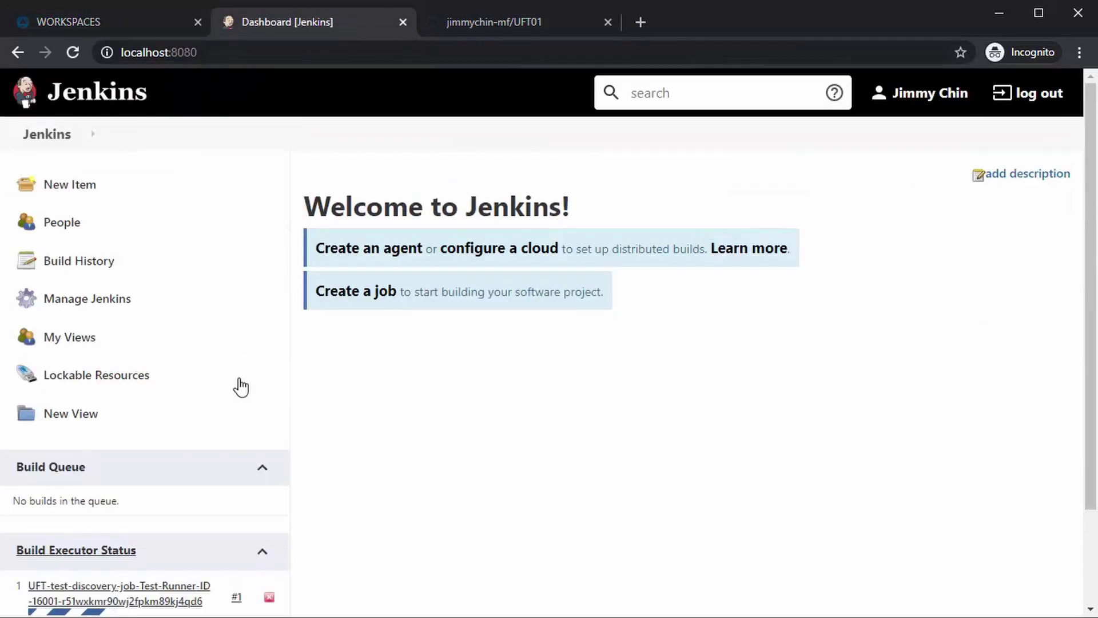
scroll(220, 429, "down", 1)
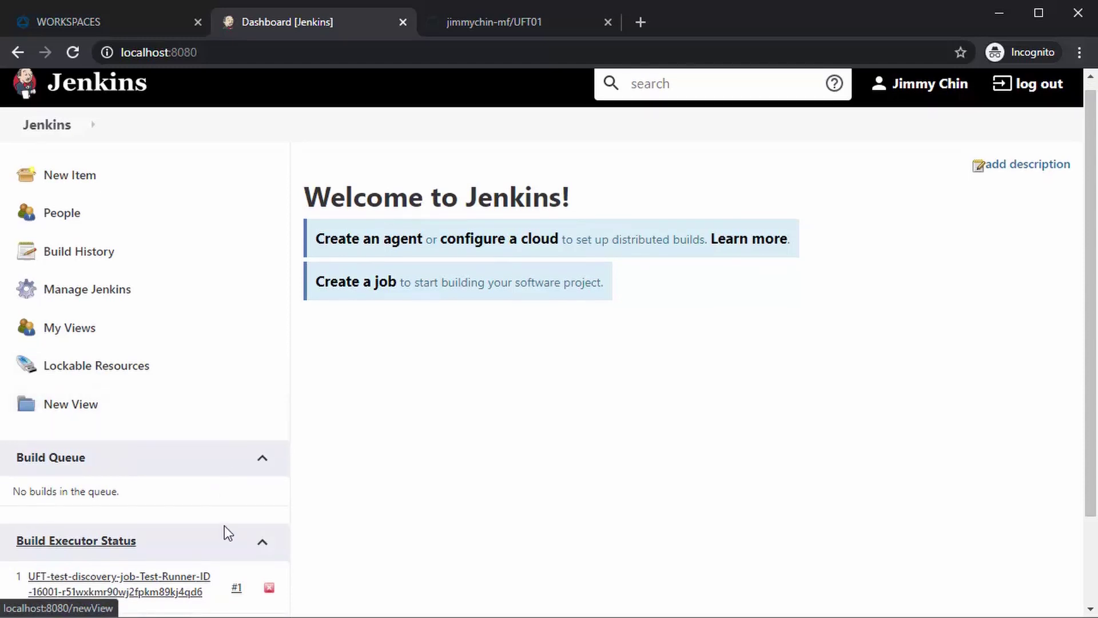
left_click(236, 588)
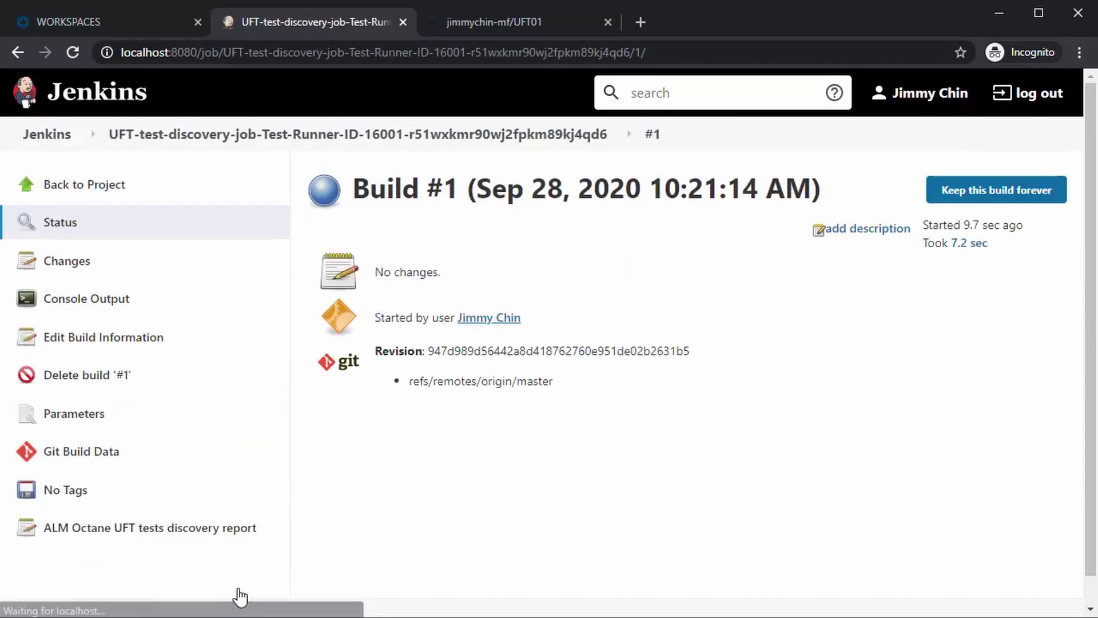
left_click(97, 299)
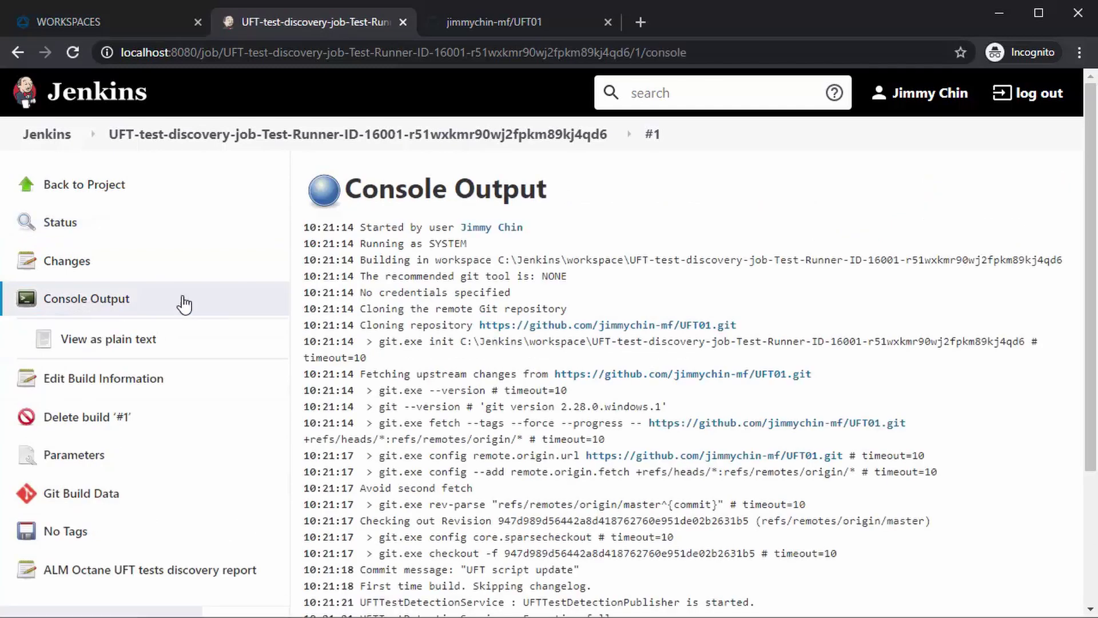
scroll(489, 229, "down", 3)
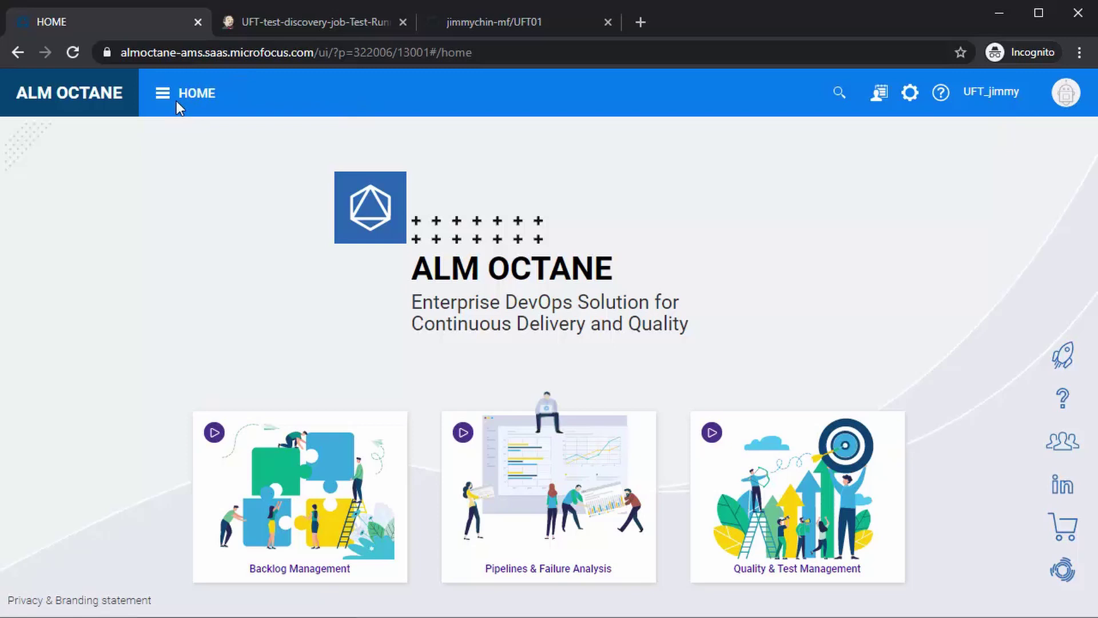
Add an End to End test suite named 'Suite 001' in Quality > Tests
left_click(163, 100)
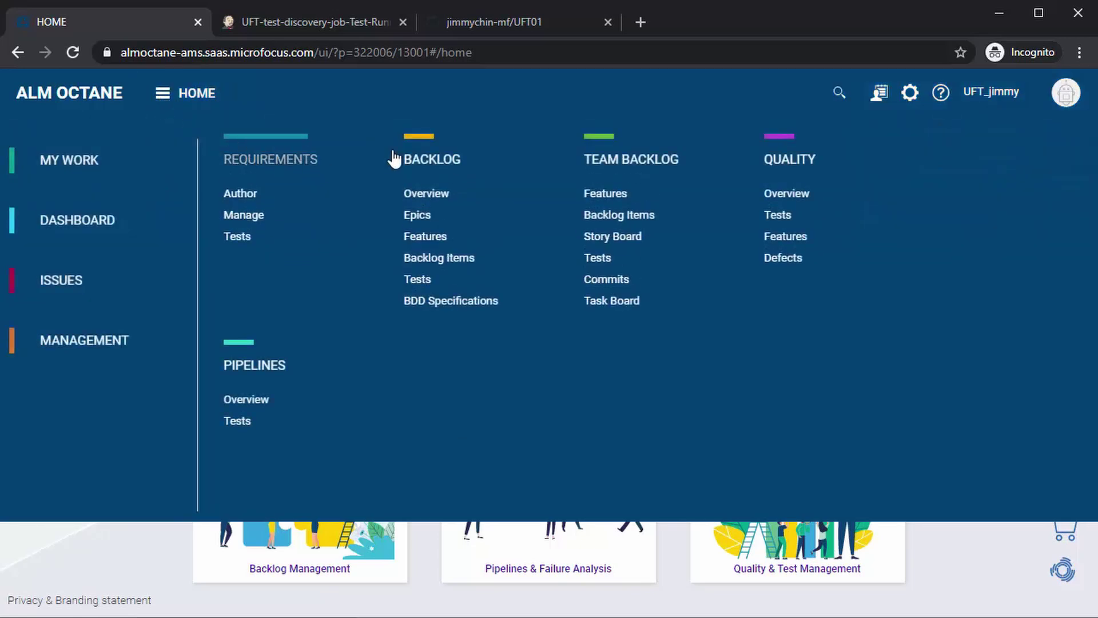
left_click(775, 217)
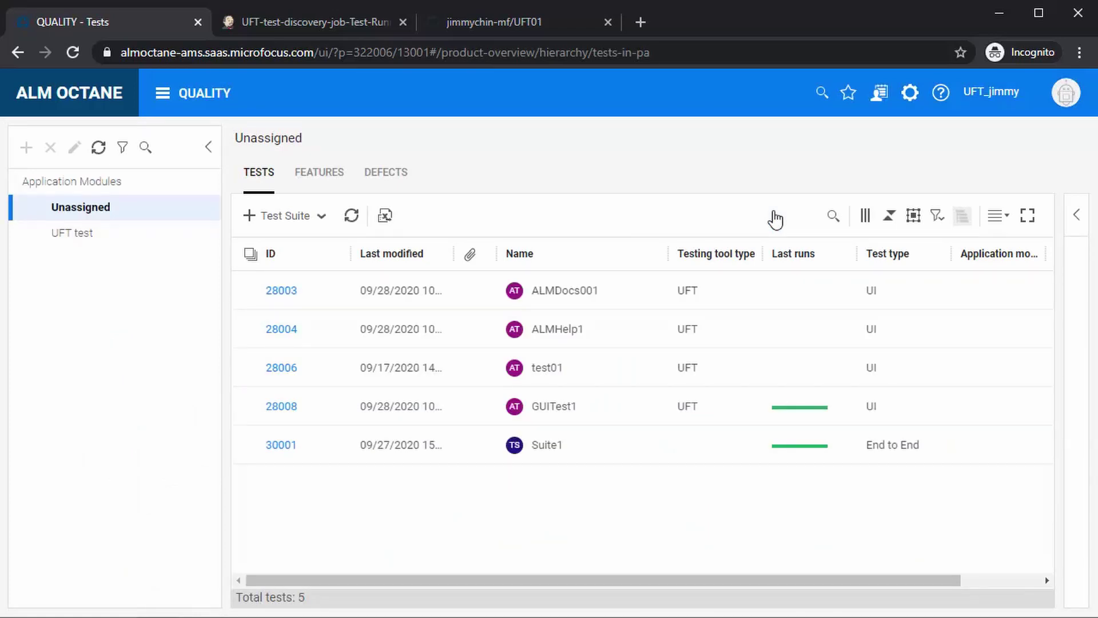
left_click(303, 222)
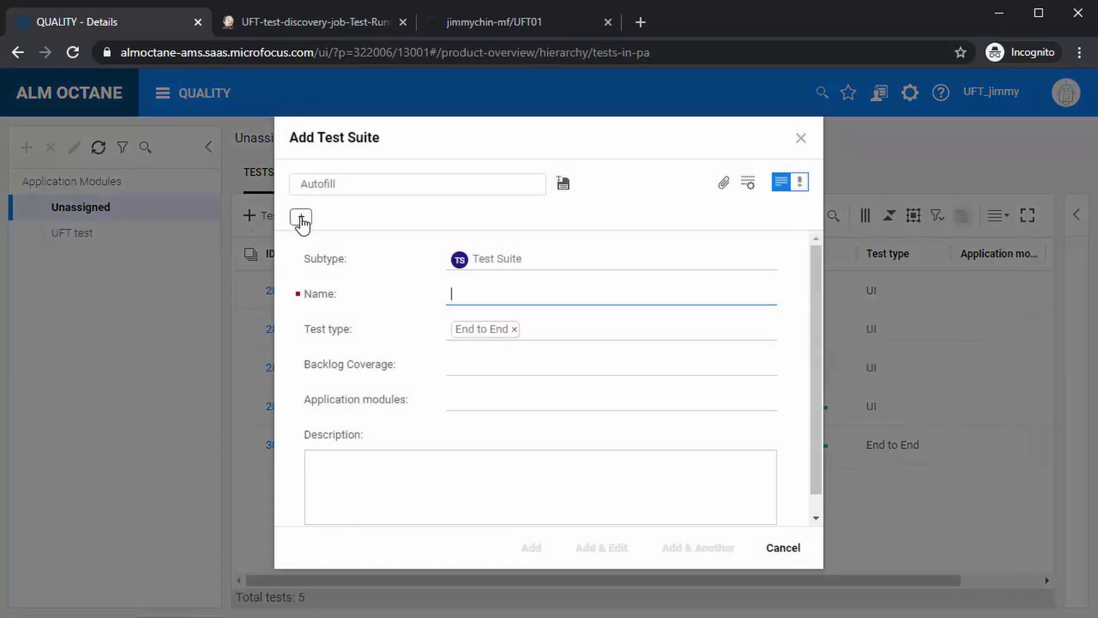
type("Suite 001")
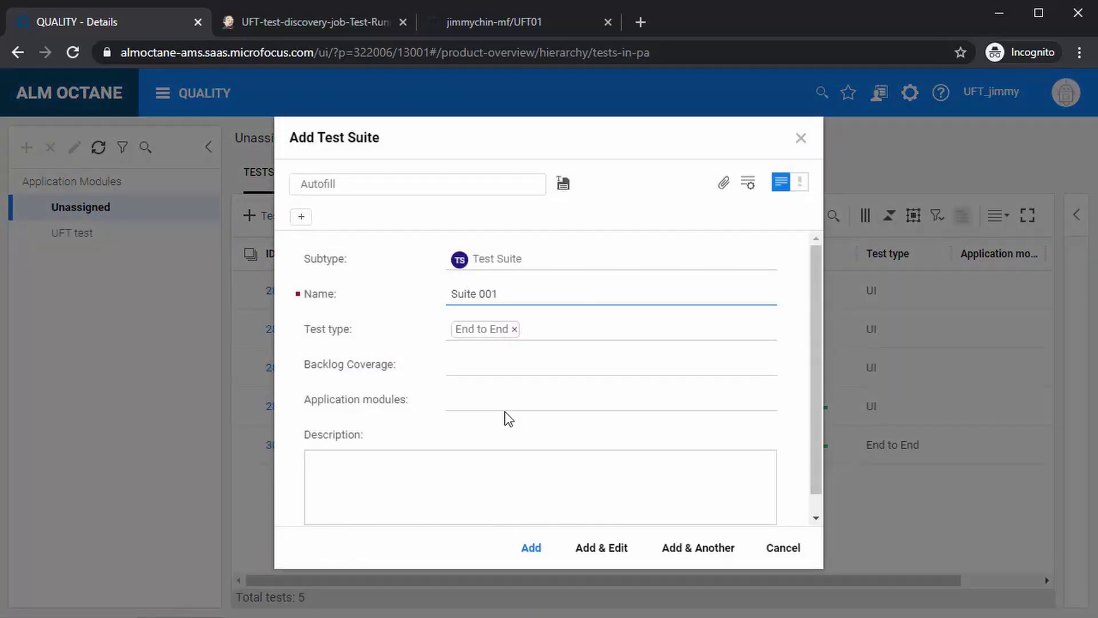
left_click(541, 550)
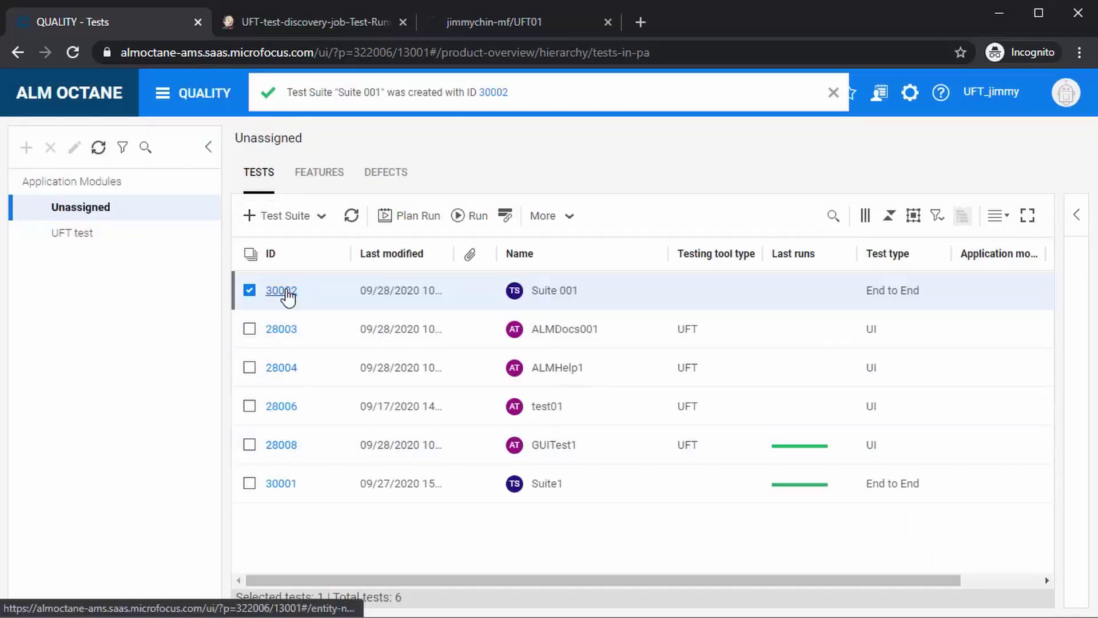
Add existing test ALMDocs001 (28003) to Suite 001 and launch a suite run
left_click(283, 291)
left_click(227, 243)
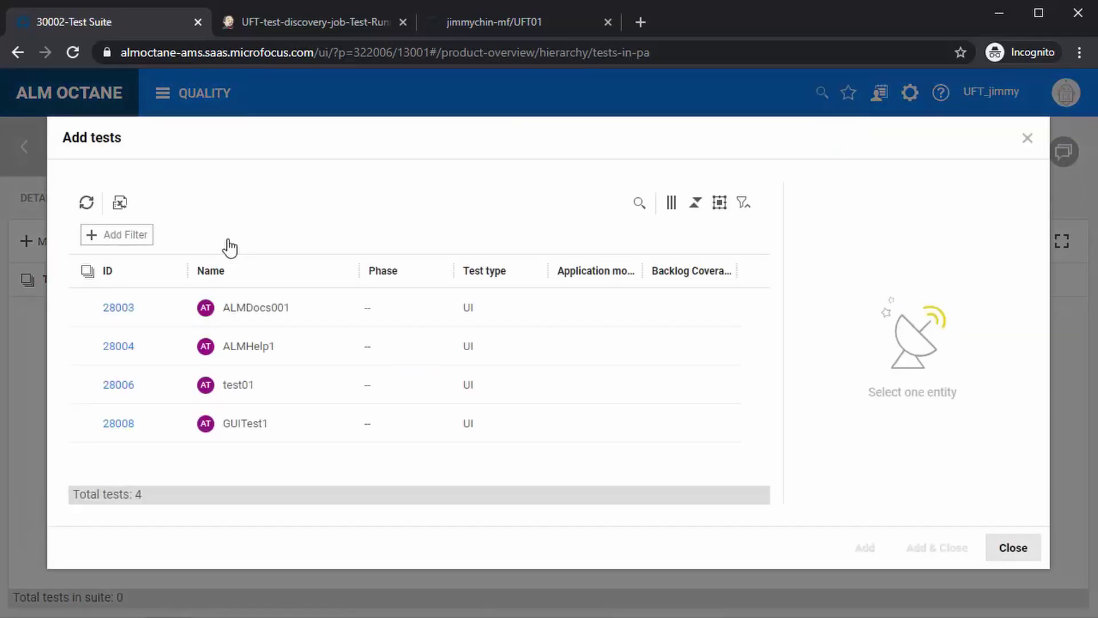
left_click(255, 310)
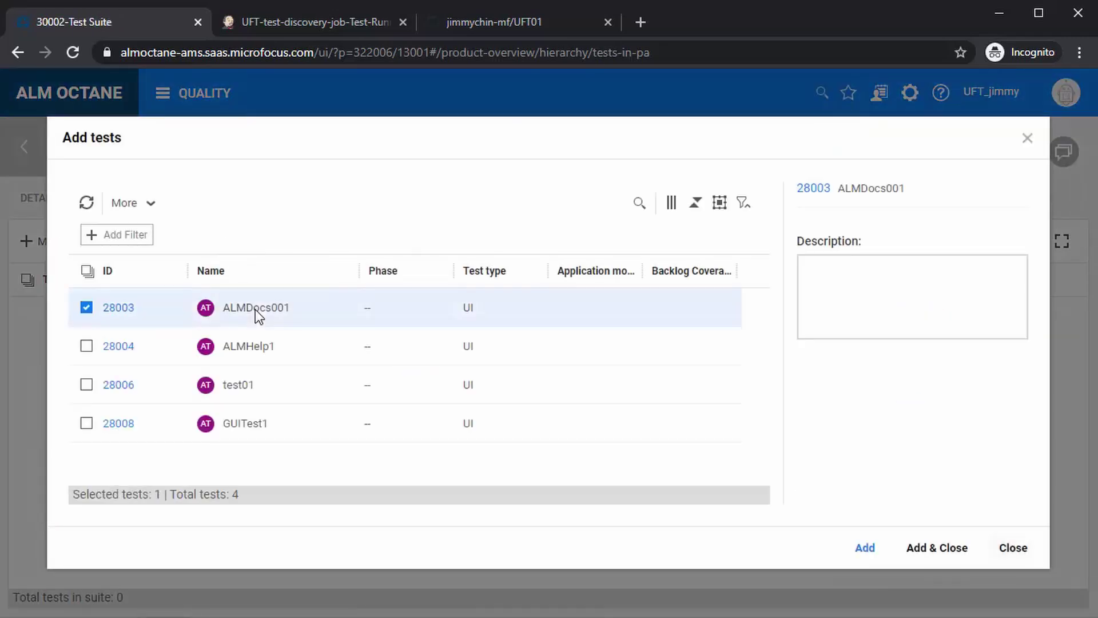
left_click(936, 549)
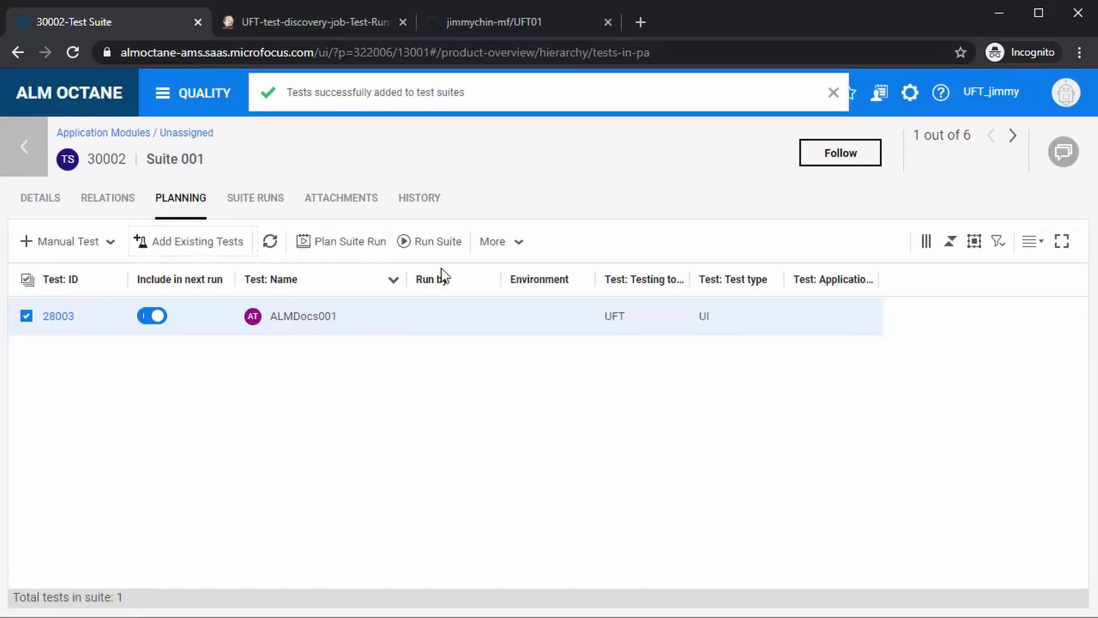
left_click(437, 242)
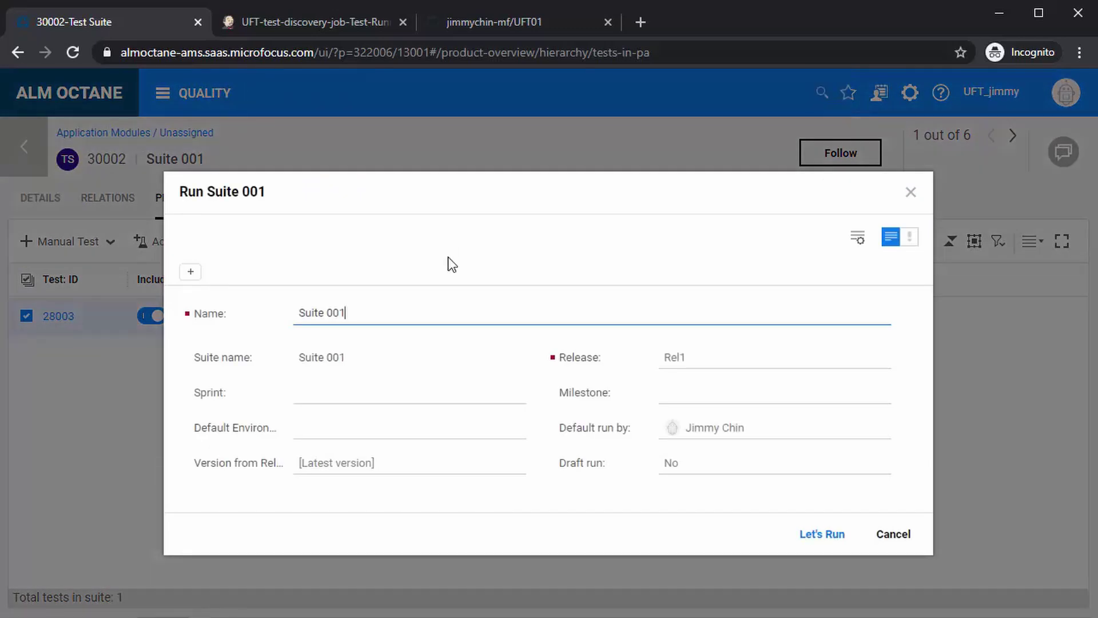
left_click(822, 534)
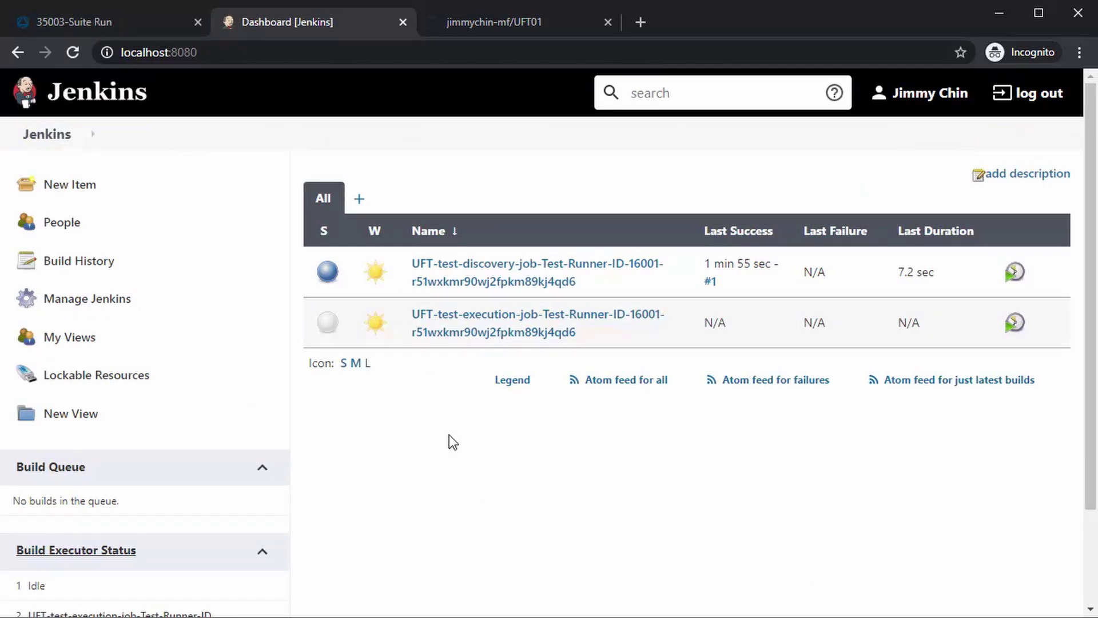
View the console output of the running UFT execution job's build #1 in Jenkins
scroll(237, 563, "down", 1)
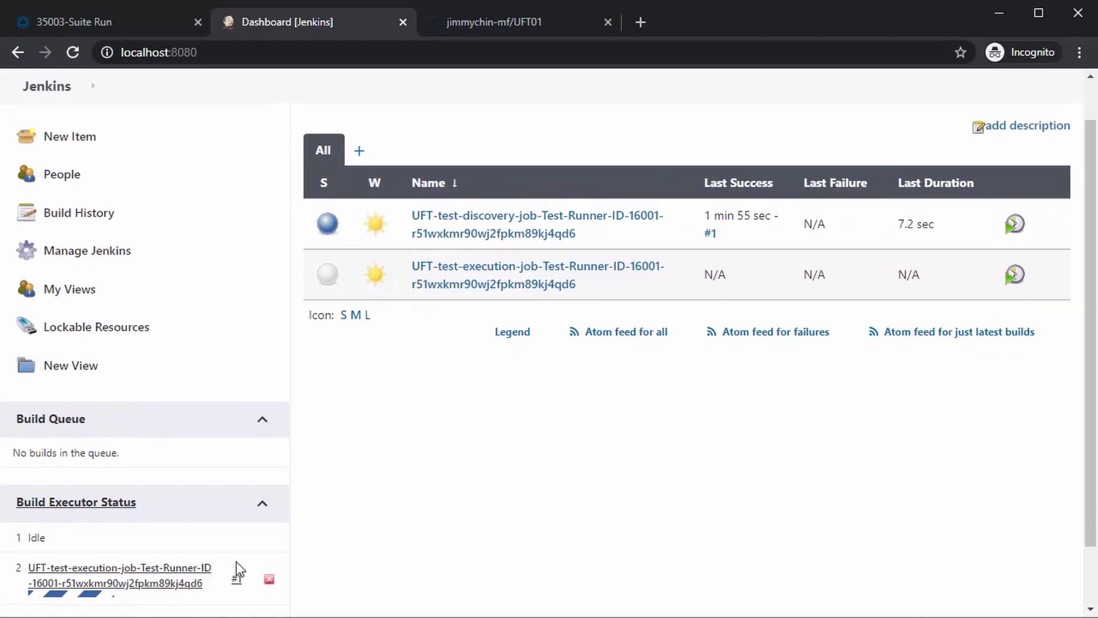
left_click(237, 580)
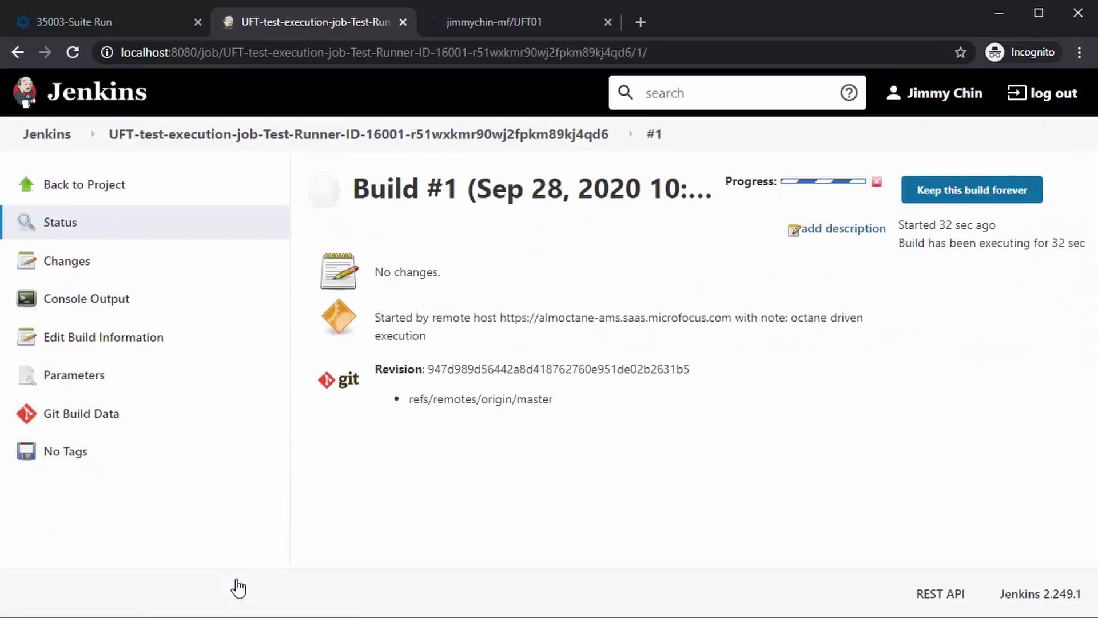
left_click(90, 304)
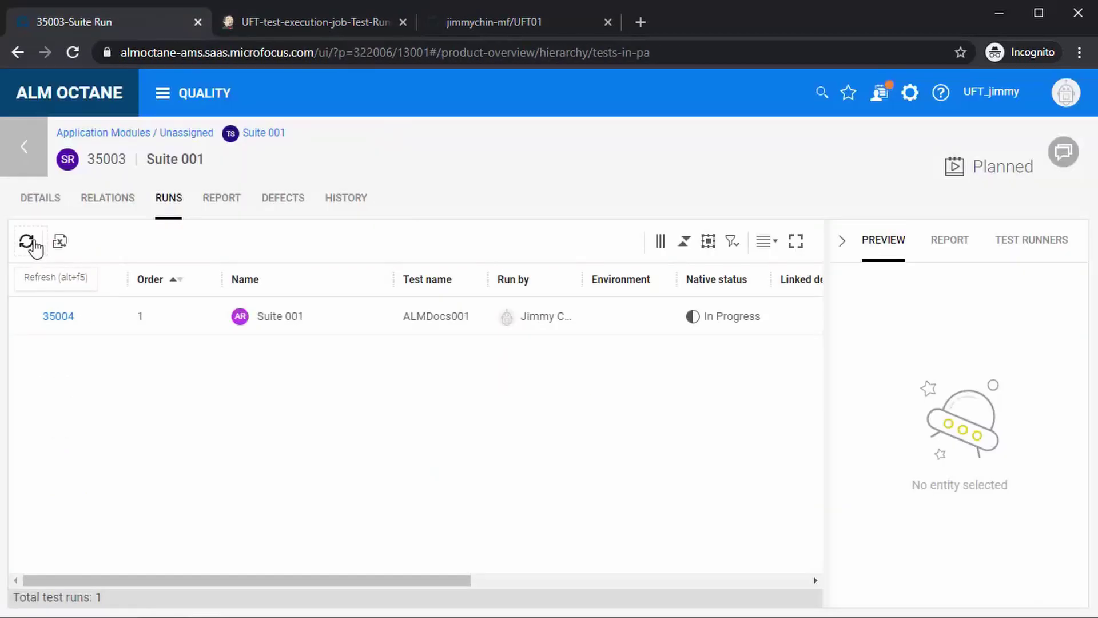
Refresh the Runs tab twice to check run 35004's native status
left_click(27, 242)
left_click(27, 241)
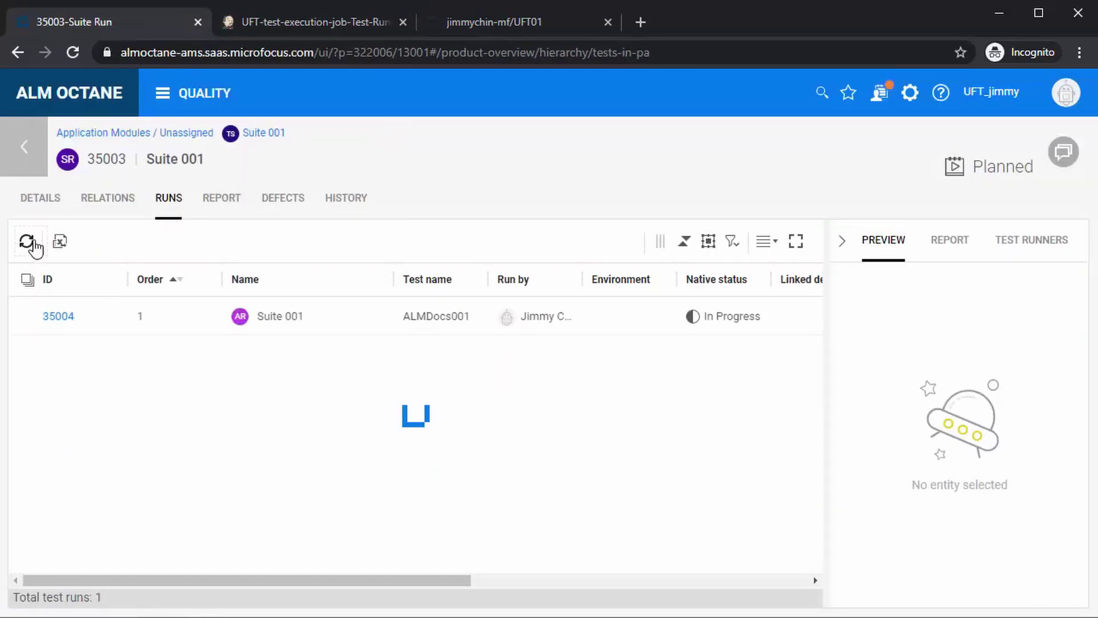